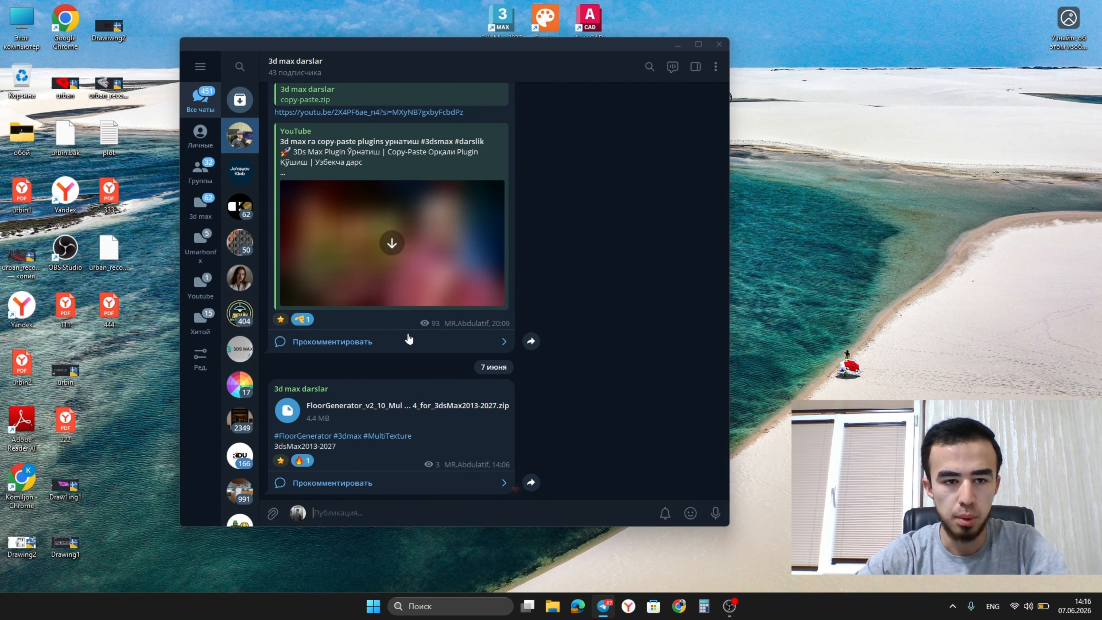
- Extract the downloaded FloorGenerator and MultiTexture ZIP archive within its Telegram Desktop download folder, skipping the items whose paths are too long
right_click(381, 411)
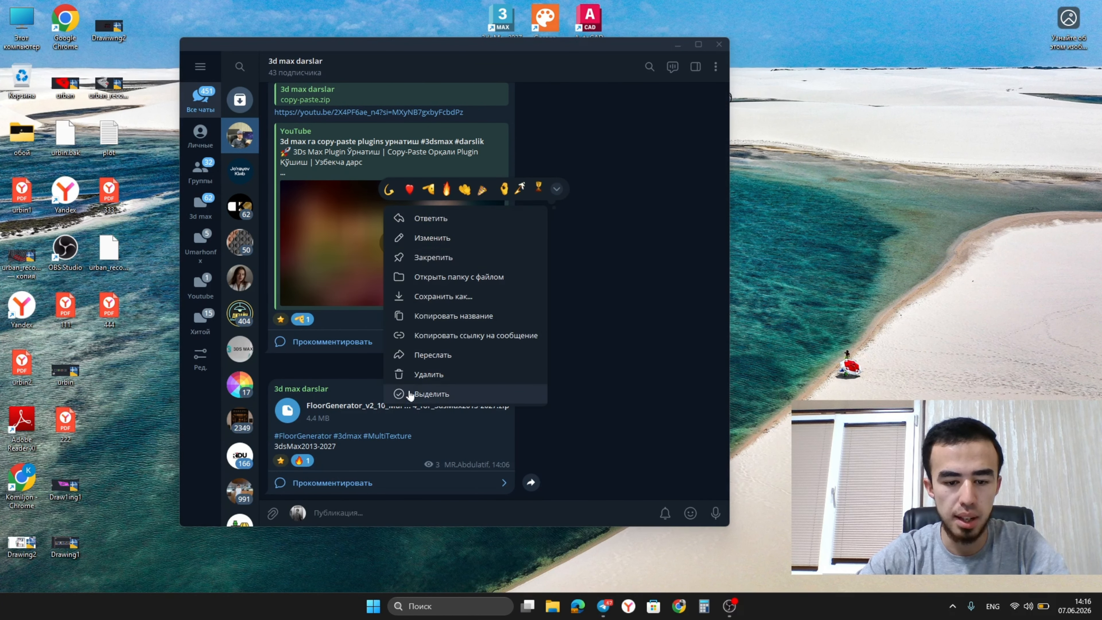
click(430, 285)
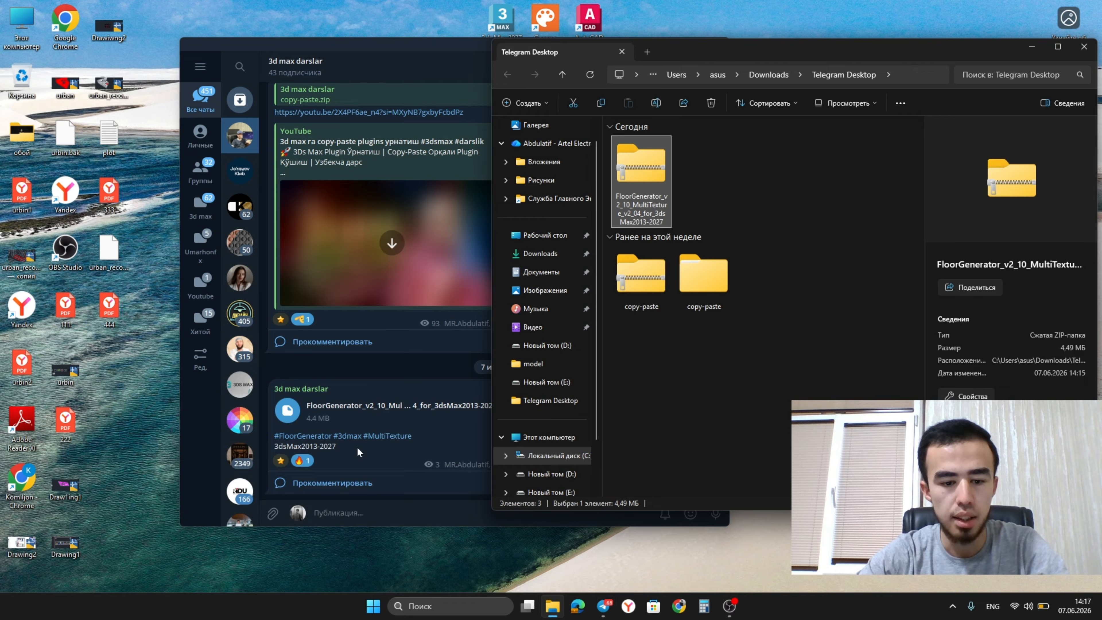
right_click(656, 213)
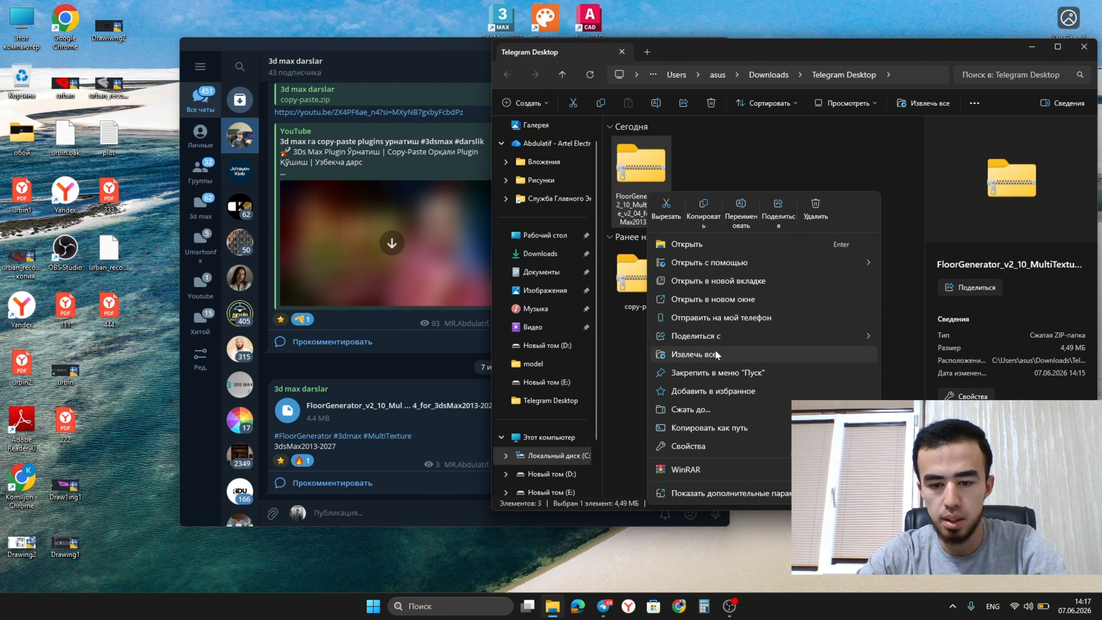
click(717, 353)
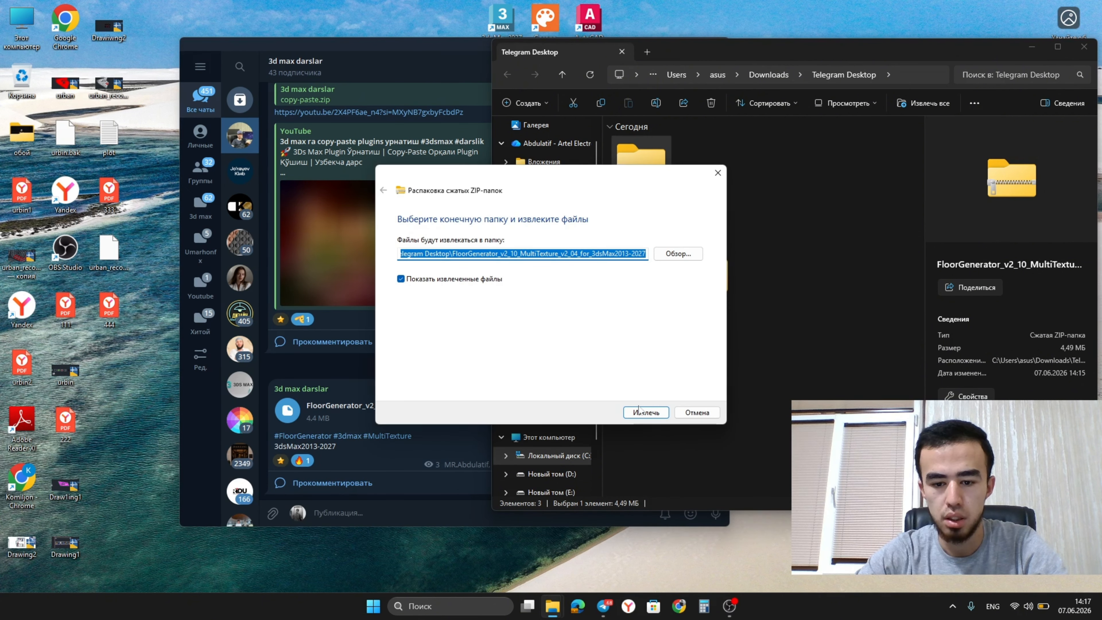
click(646, 412)
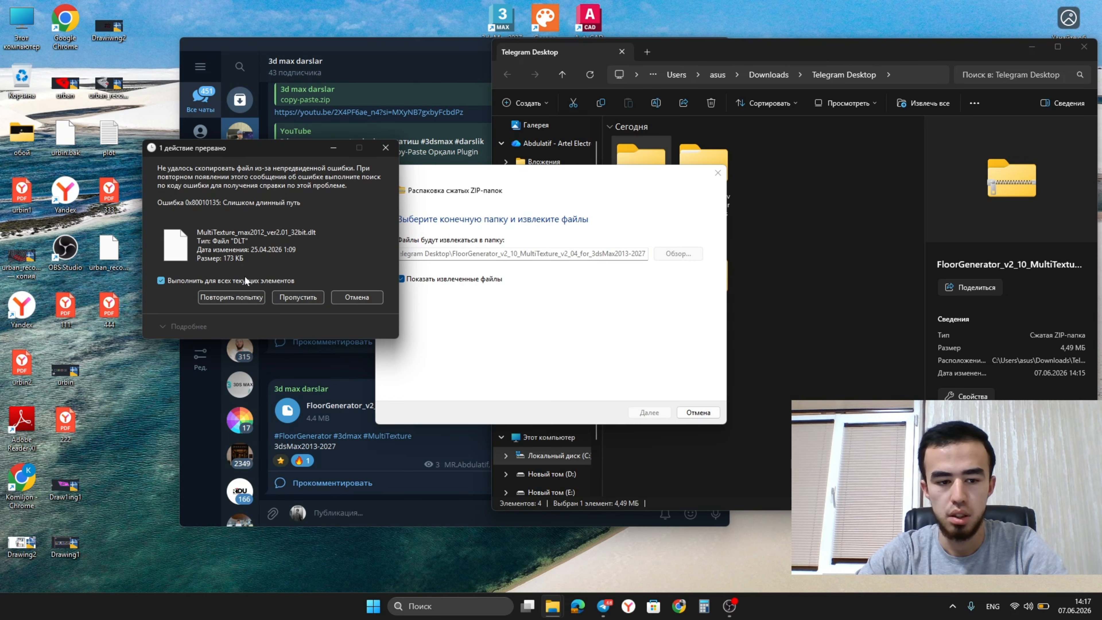
click(296, 298)
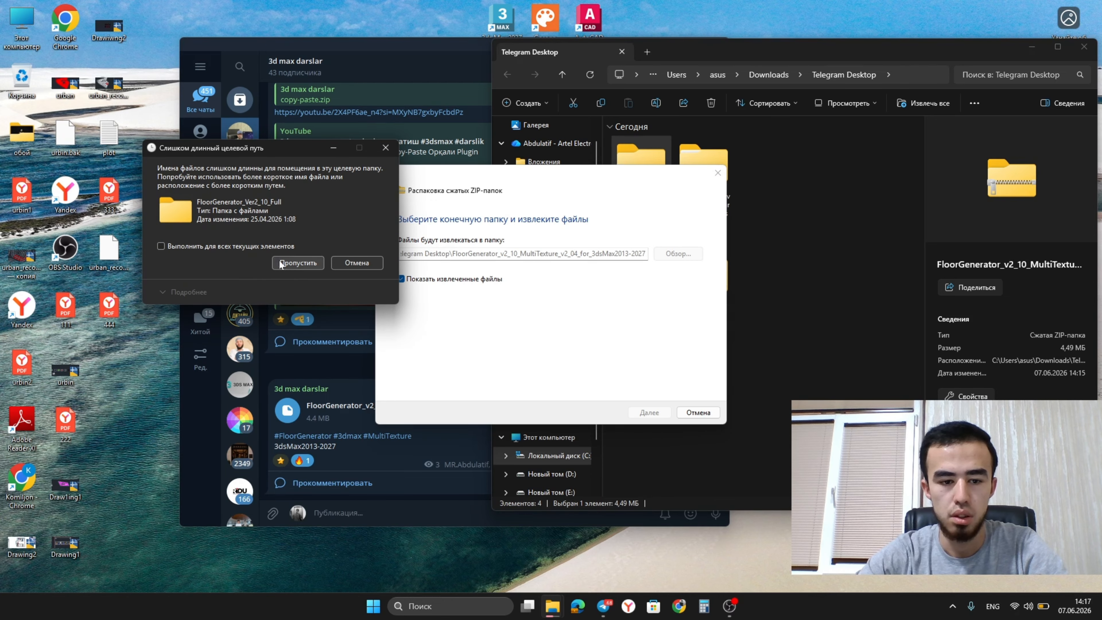
click(298, 260)
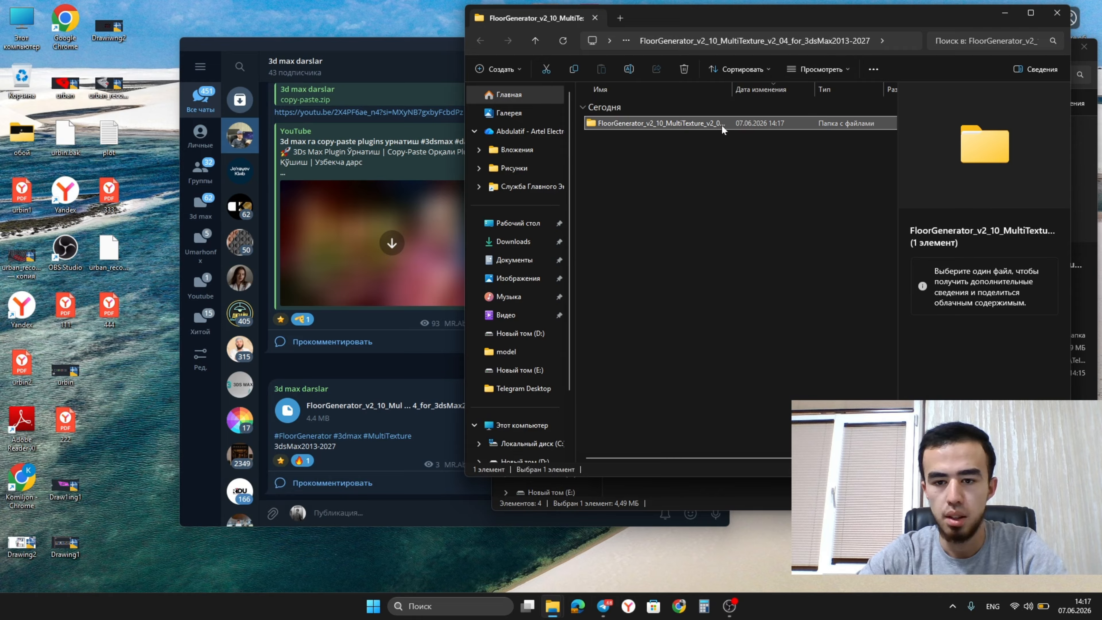
- Copy FloorGenerator_max2027_64bit.dlm from the extracted FloorGenerator_Ver2_10_Full folder
double_click(722, 124)
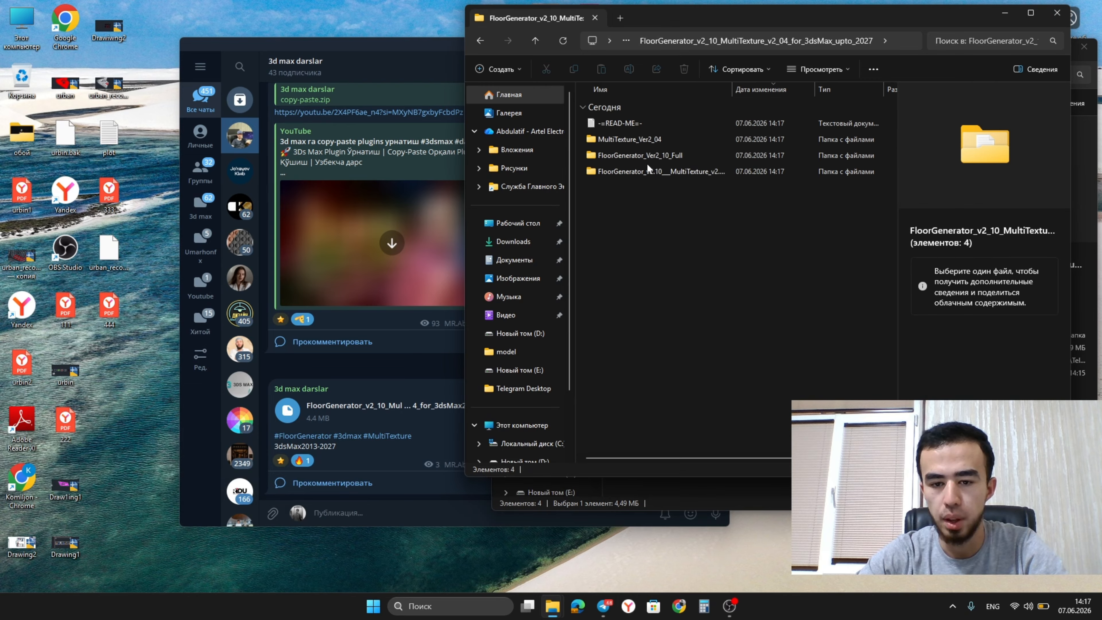
double_click(651, 171)
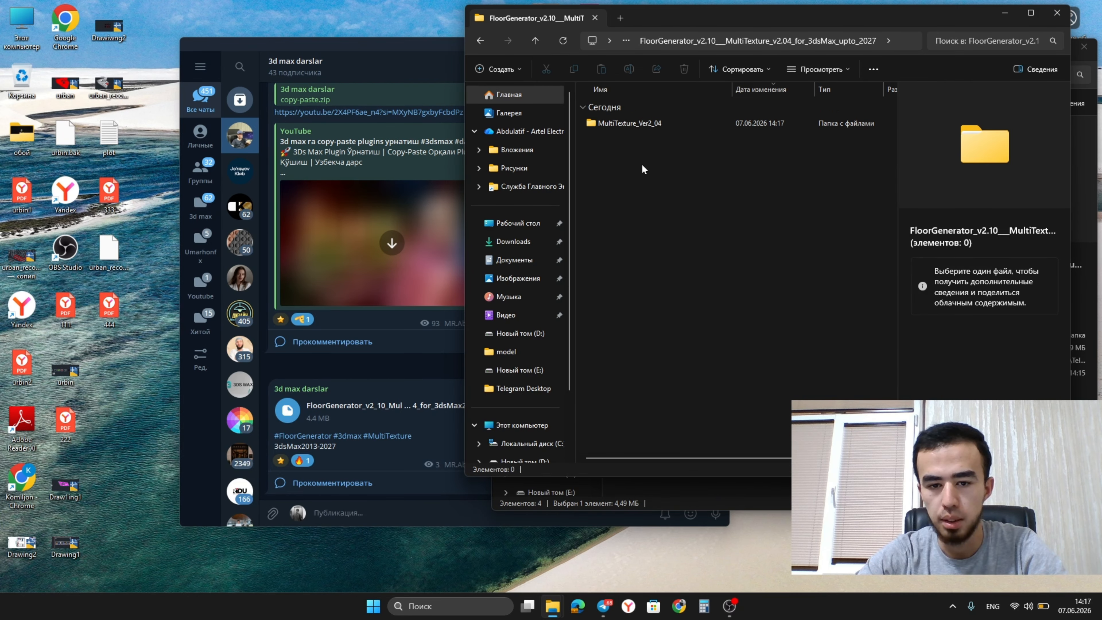
key(alt+Left)
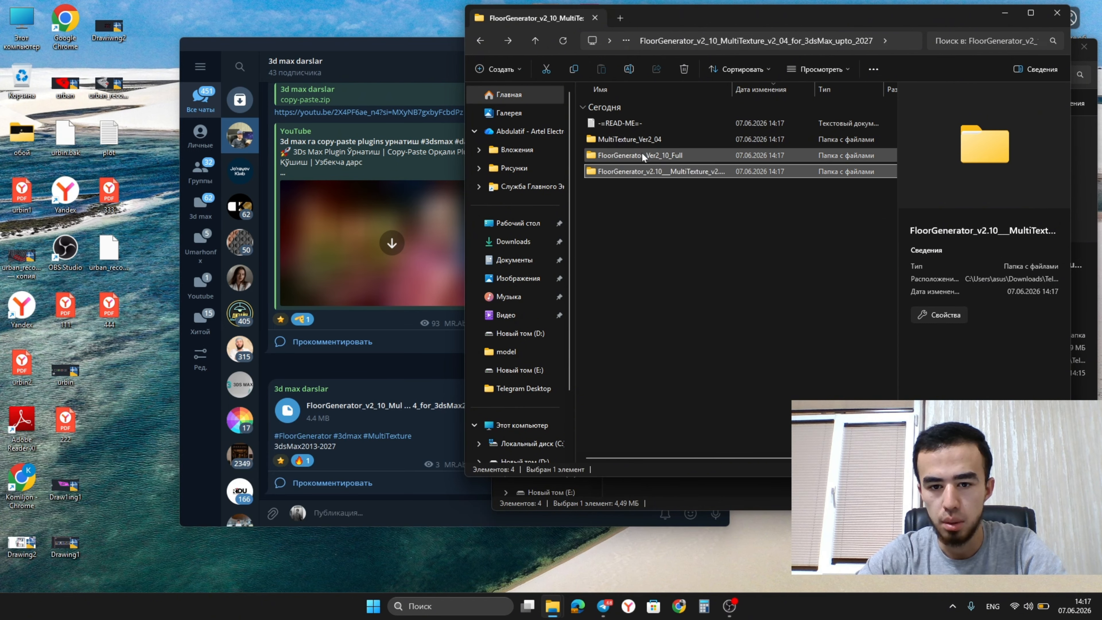
double_click(643, 155)
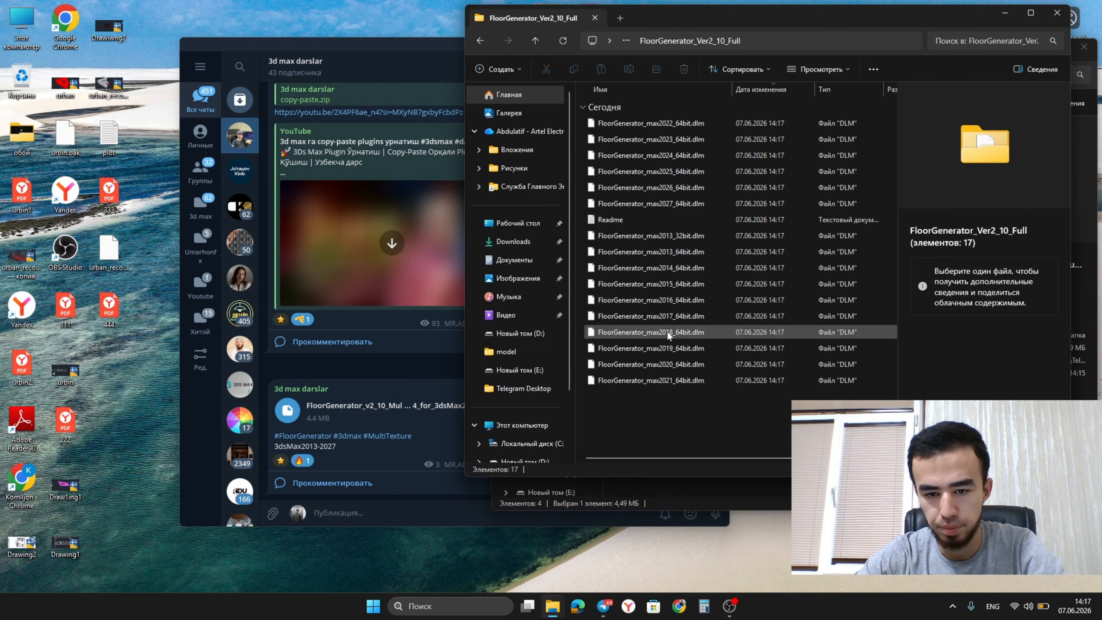
click(688, 204)
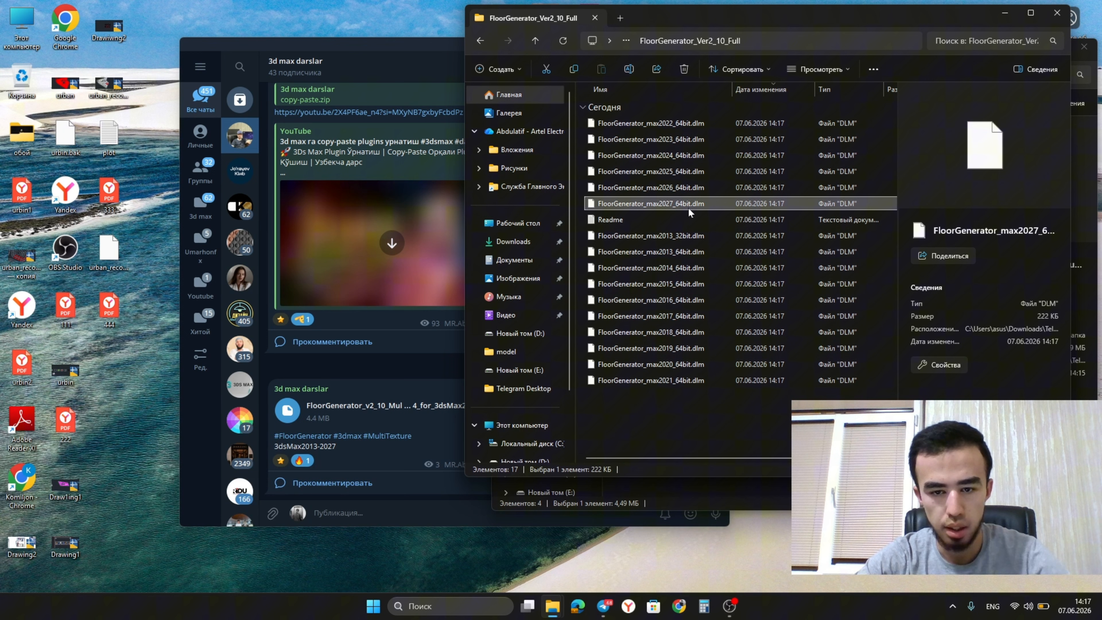
right_click(671, 203)
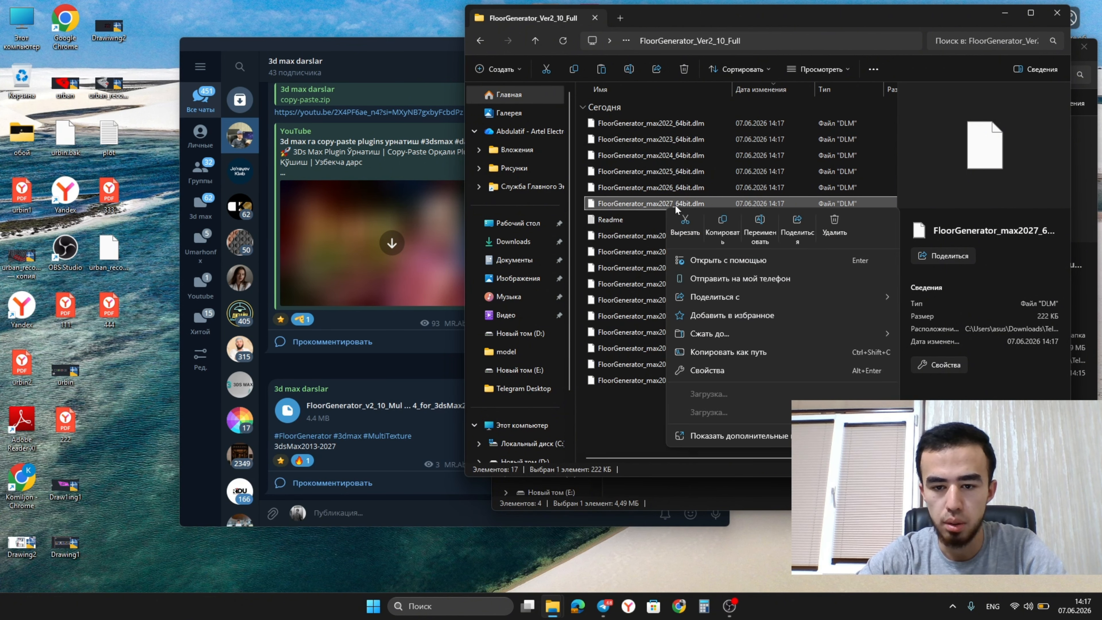
click(722, 226)
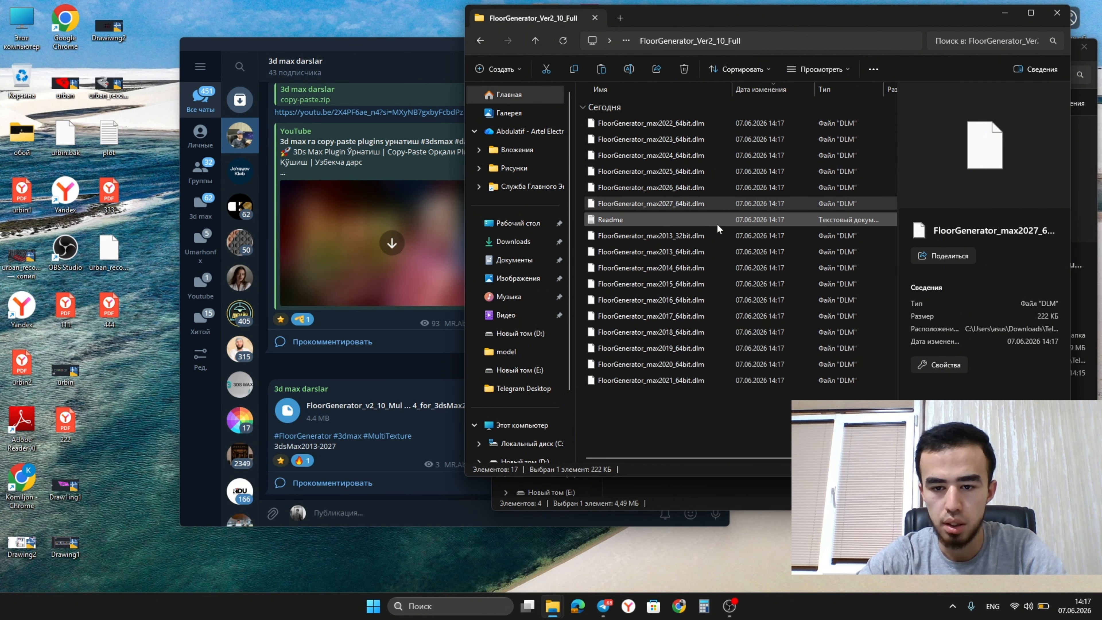
- Go to the root of local disk C:
click(538, 424)
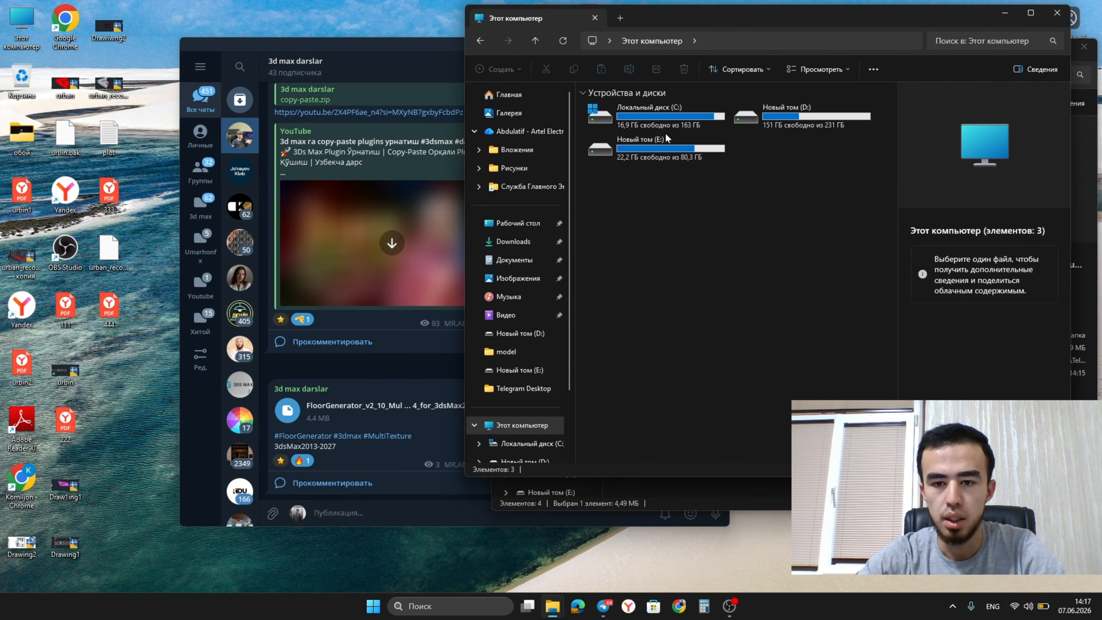
double_click(668, 148)
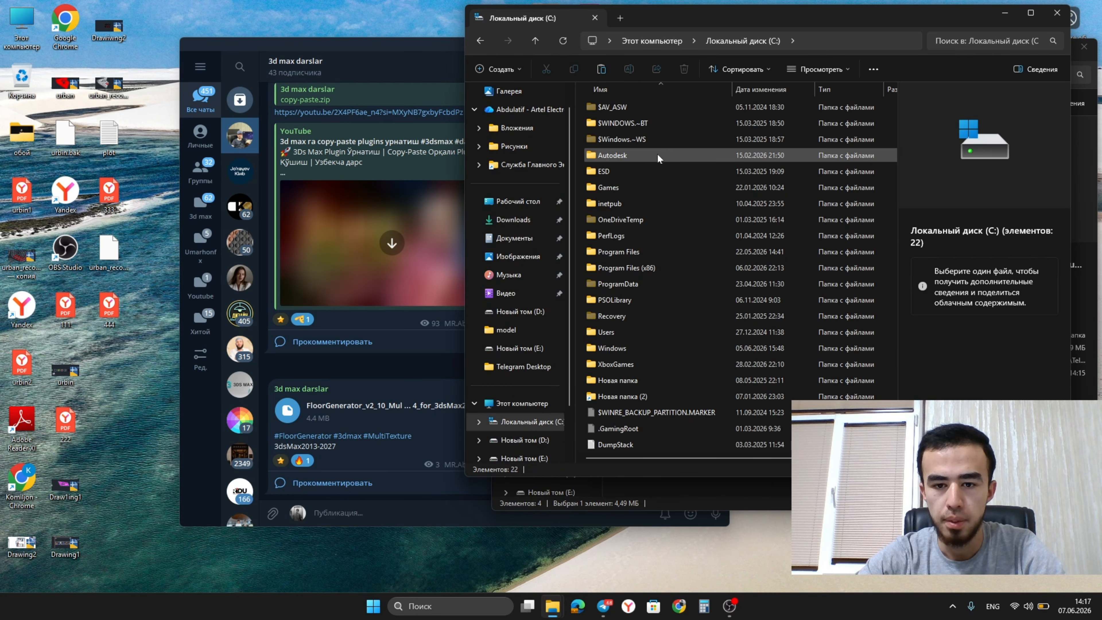
double_click(647, 155)
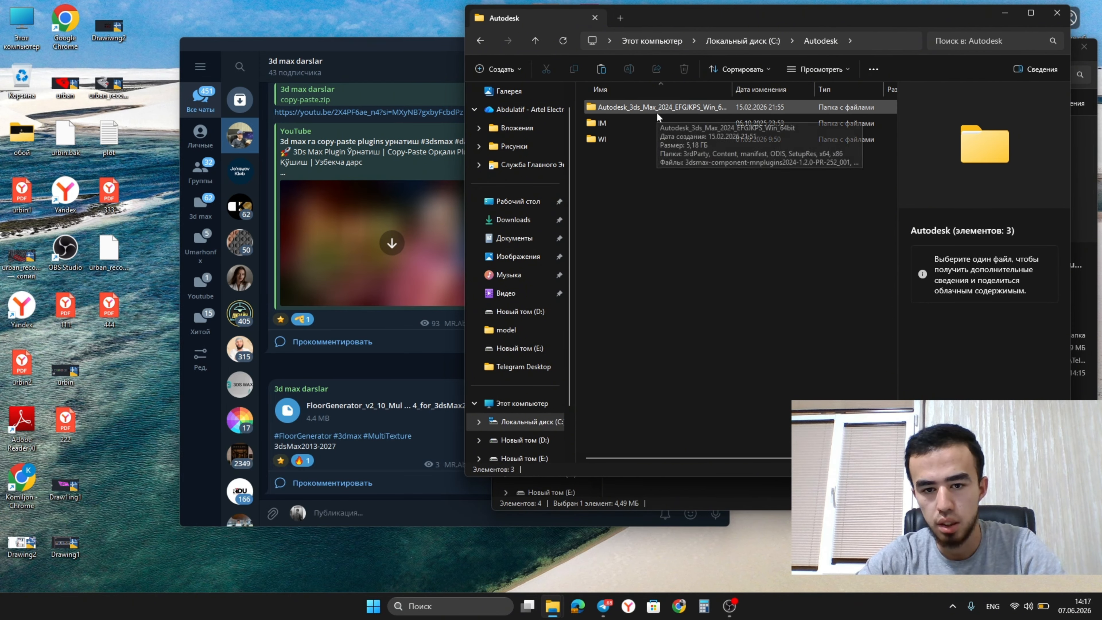
key(alt+Left)
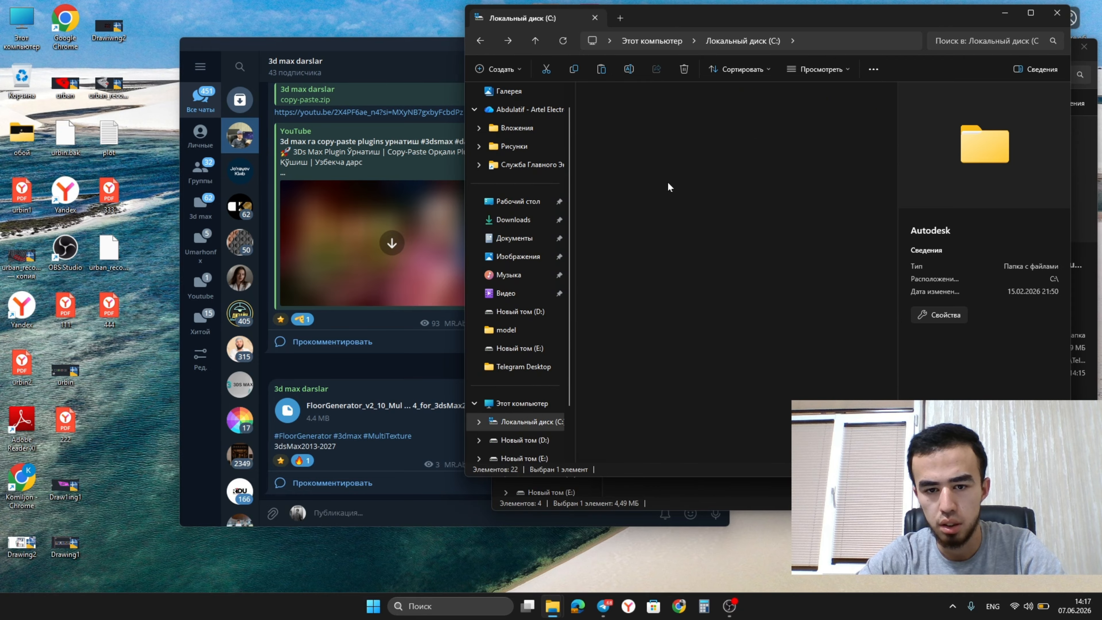
key(alt+Left)
double_click(655, 125)
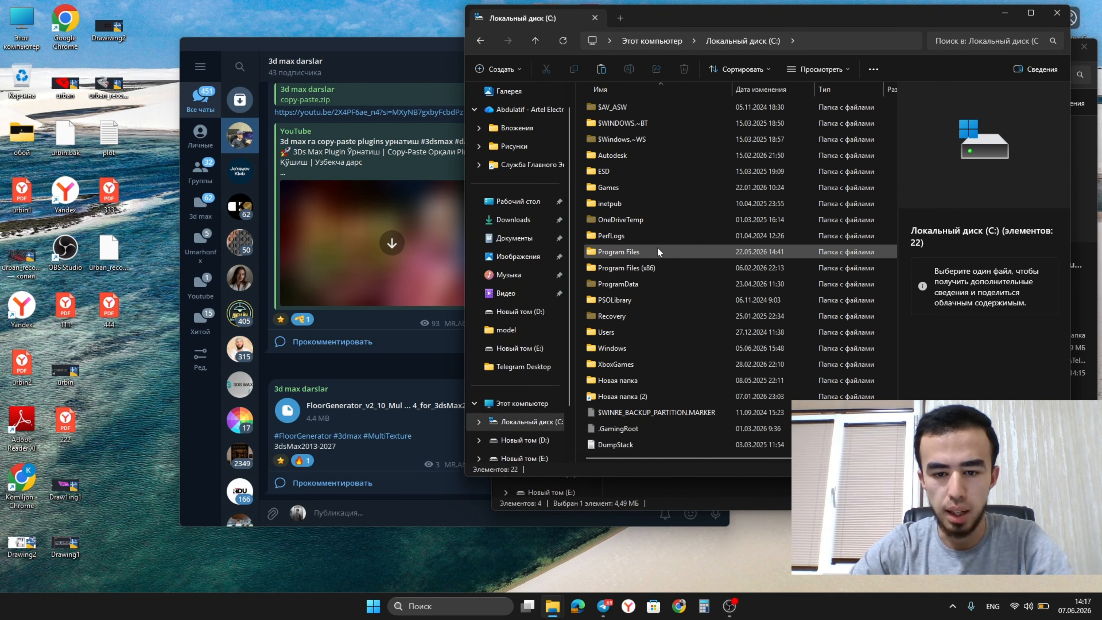
- Open the Plugins folder of 3ds Max 2027 under Program Files\Autodesk on disk C:
double_click(649, 252)
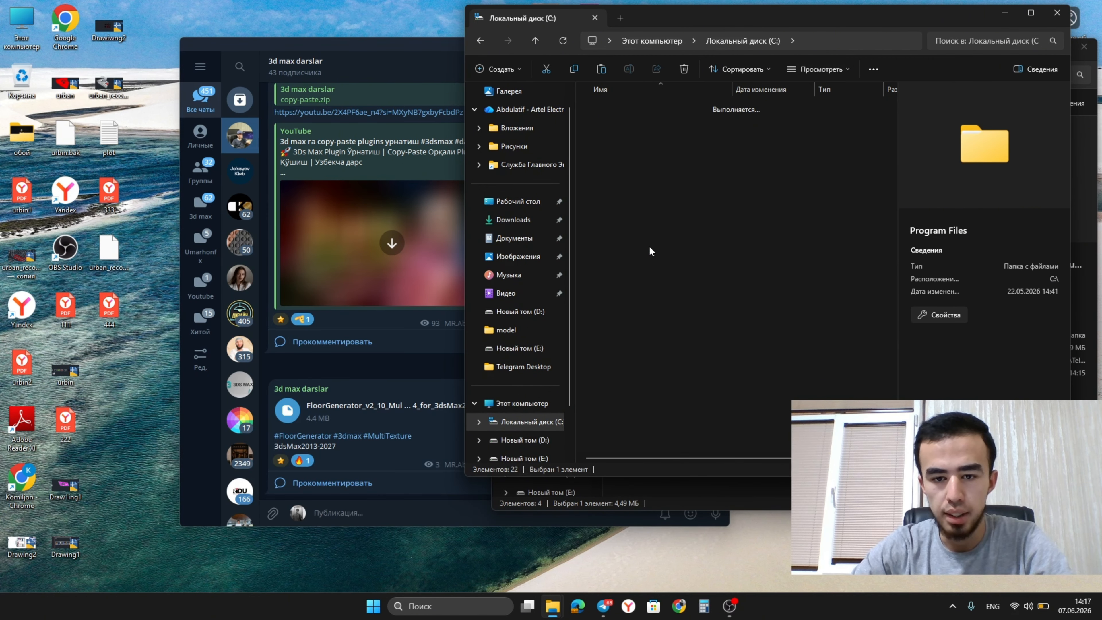
double_click(651, 110)
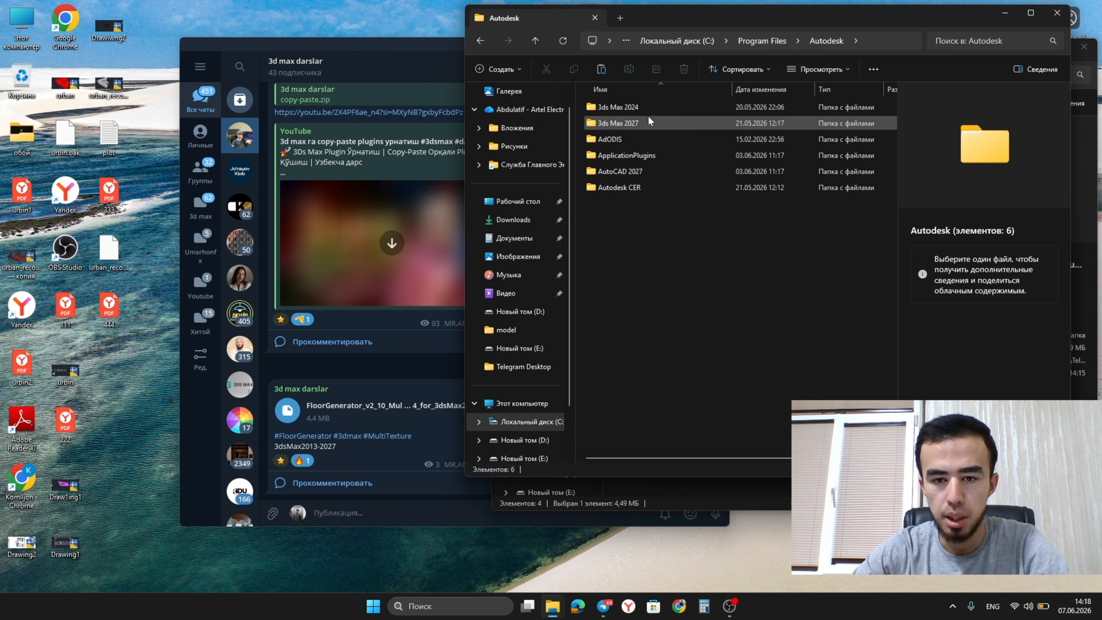
double_click(649, 120)
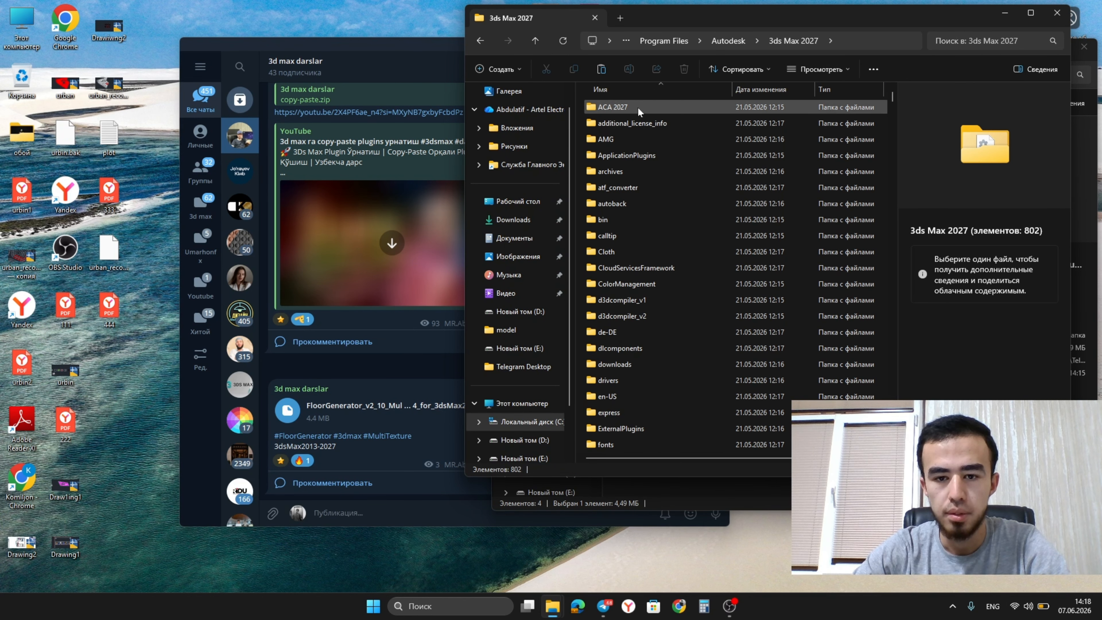
key(p)
key(p)
key(p)
key(p)
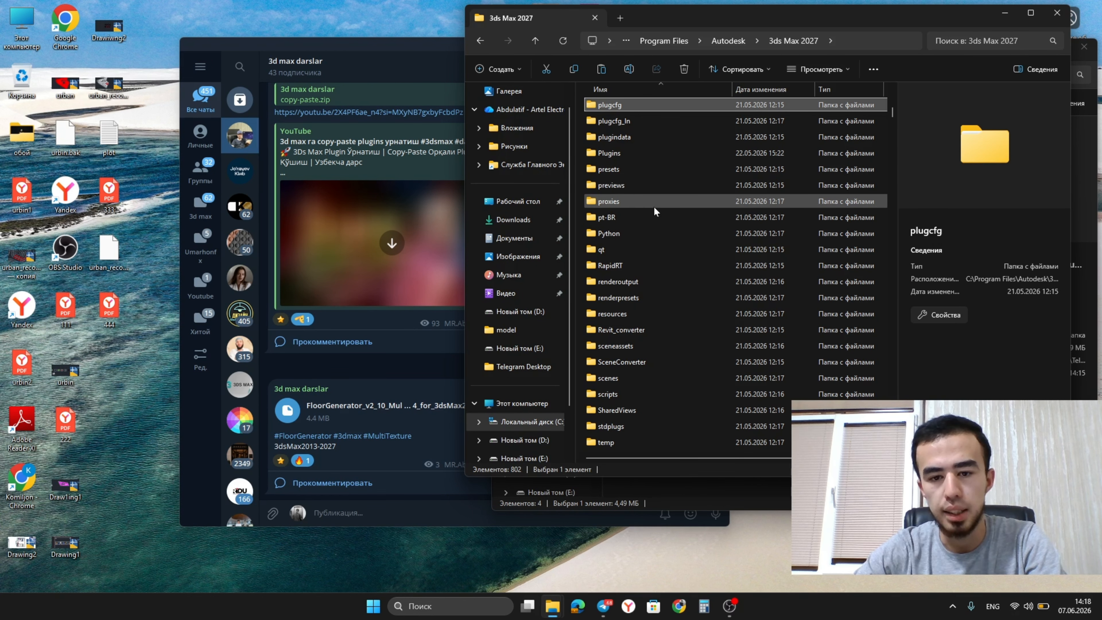
double_click(644, 153)
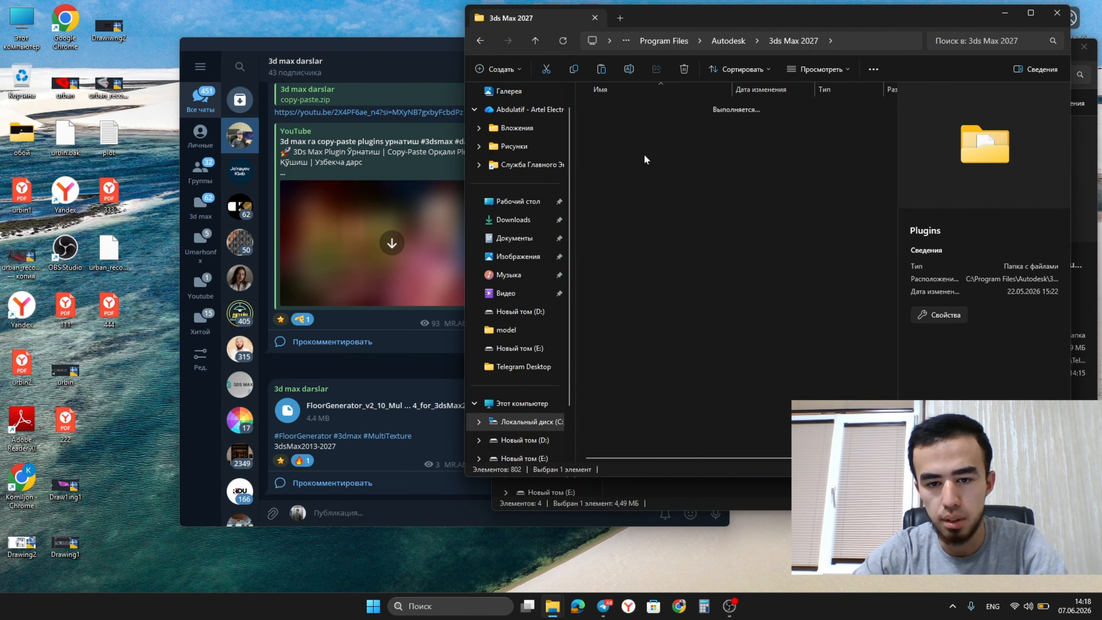
- Paste the copied plugin file into the Plugins folder with administrator permission and close the folder windows
key(ctrl+v)
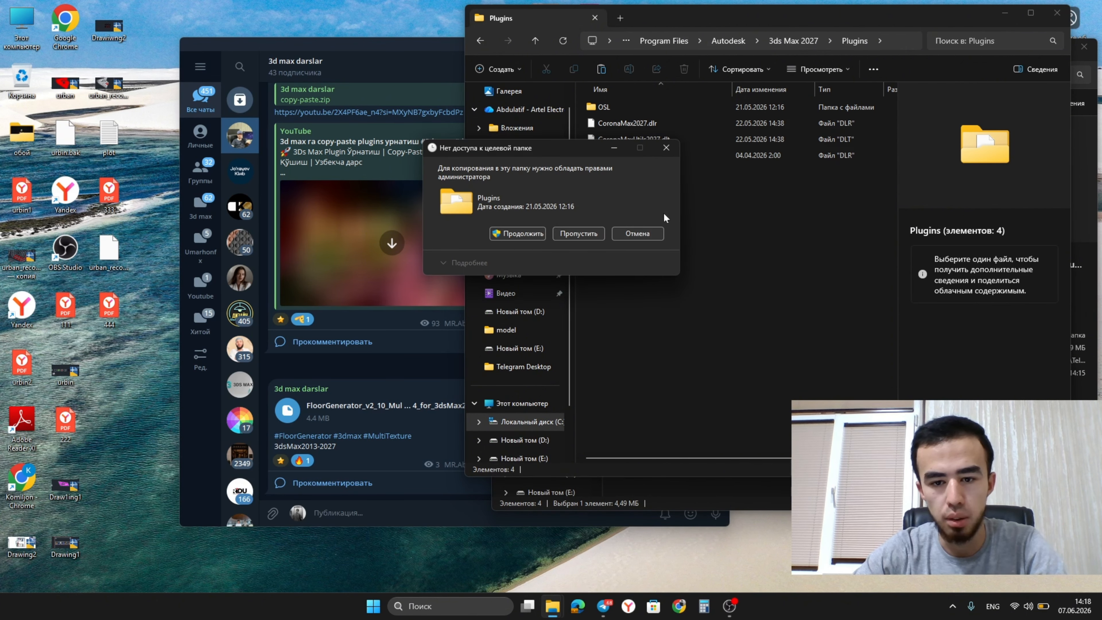
click(538, 235)
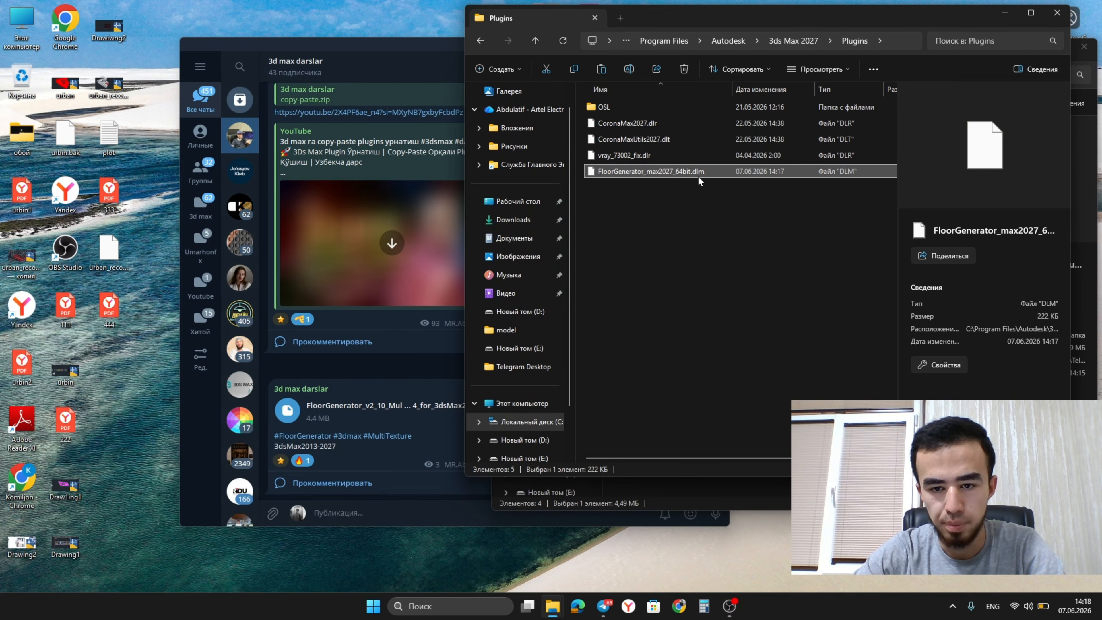
click(1057, 12)
click(1083, 46)
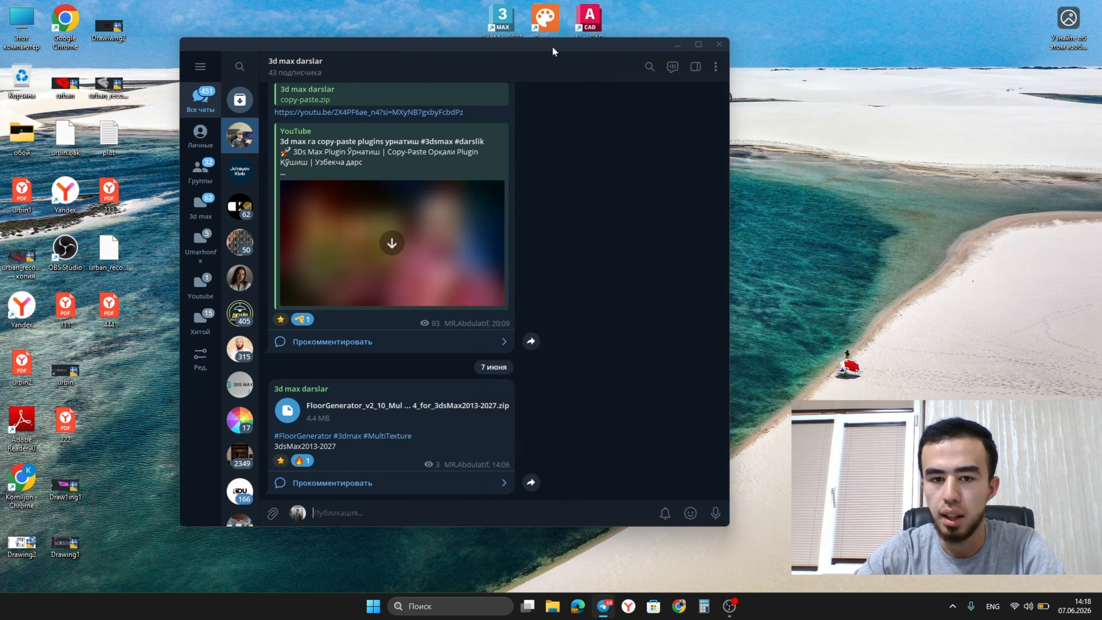
click(700, 45)
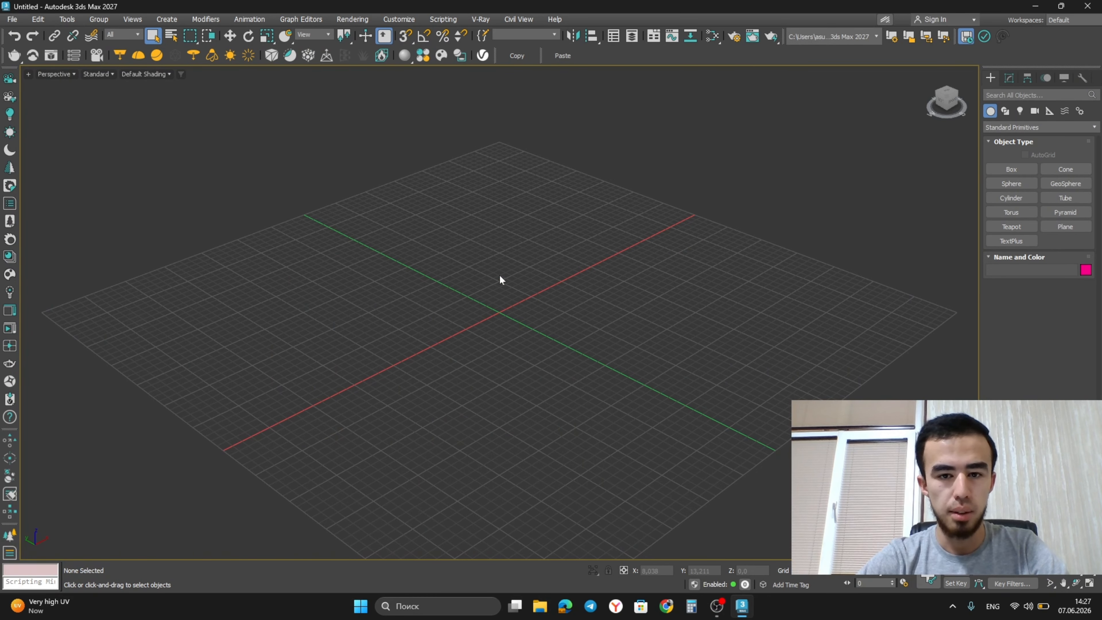
- Configure the modifier set in 3ds Max with 9 total buttons, assigning the FloorGenerator modifier to the empty button
click(1010, 79)
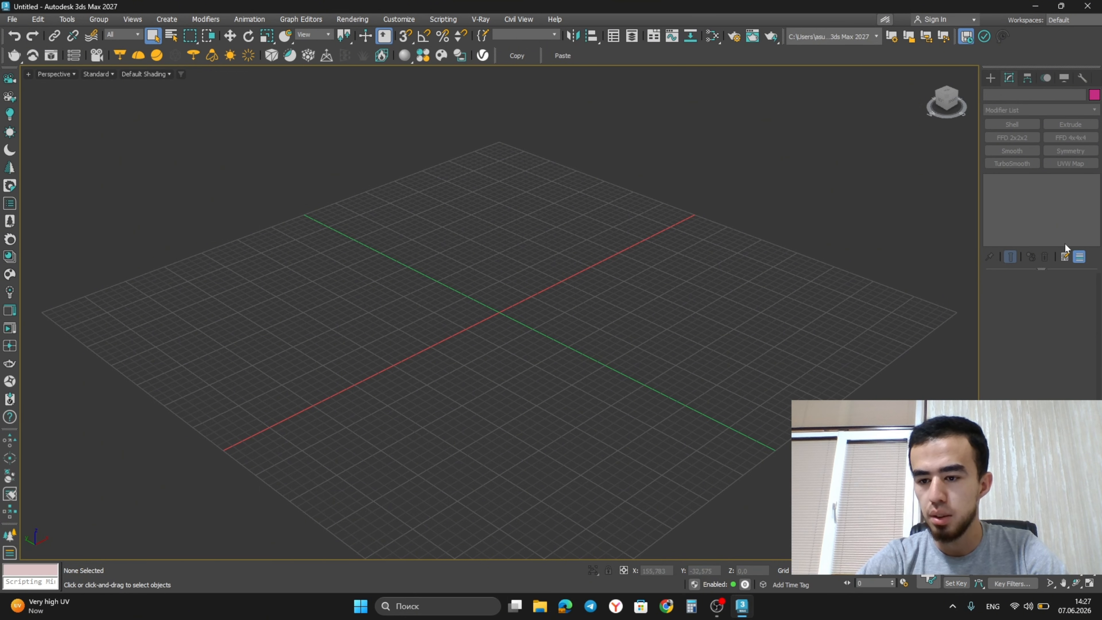
click(1065, 256)
click(1059, 267)
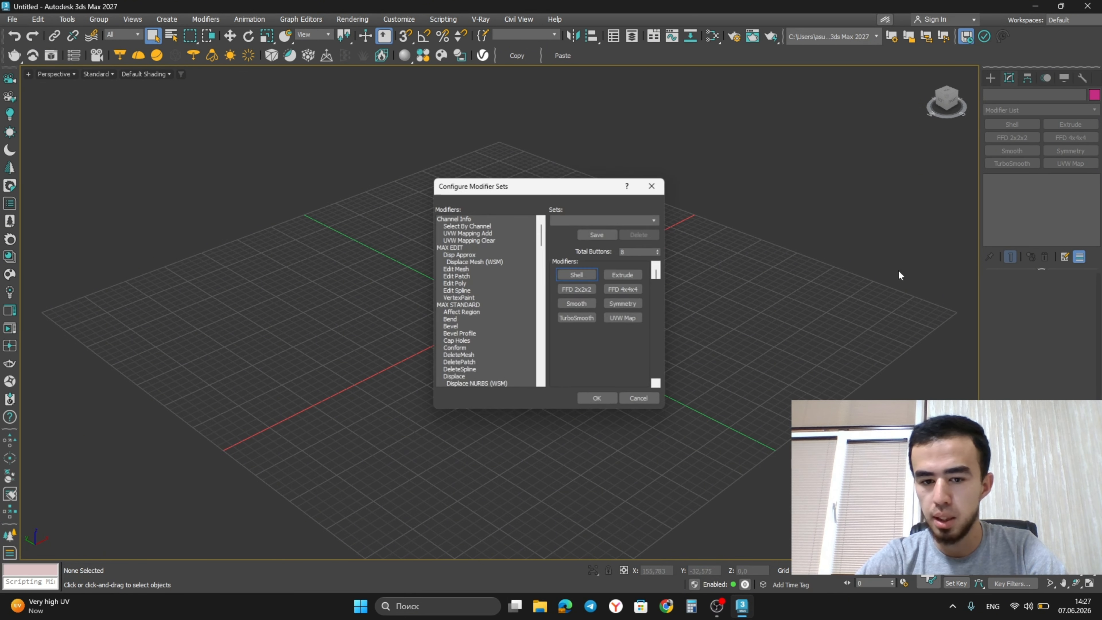
click(664, 249)
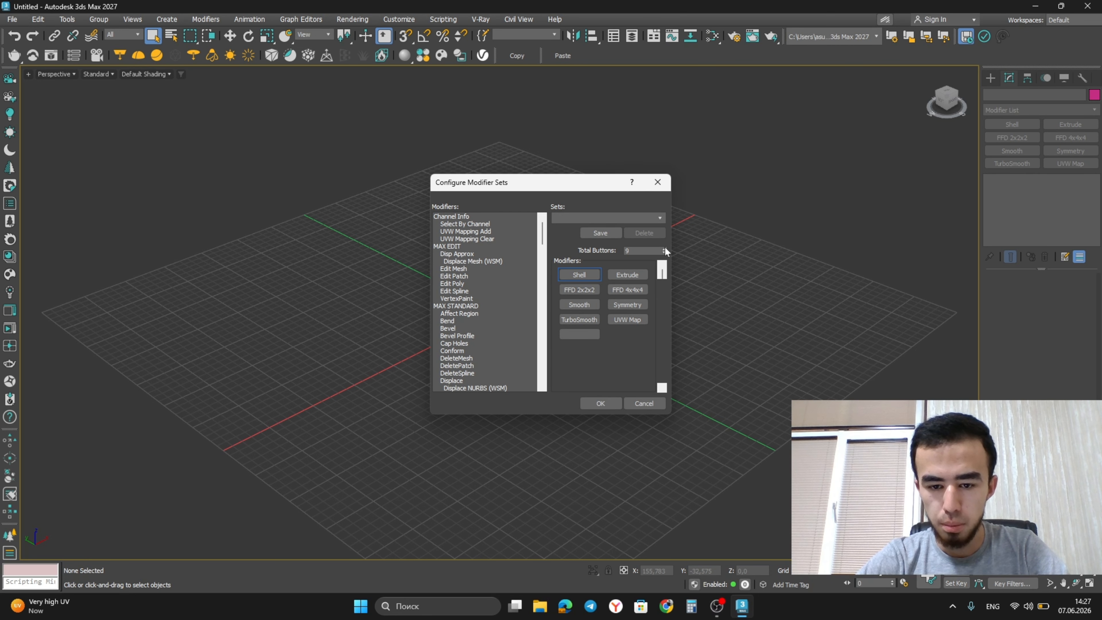
click(465, 313)
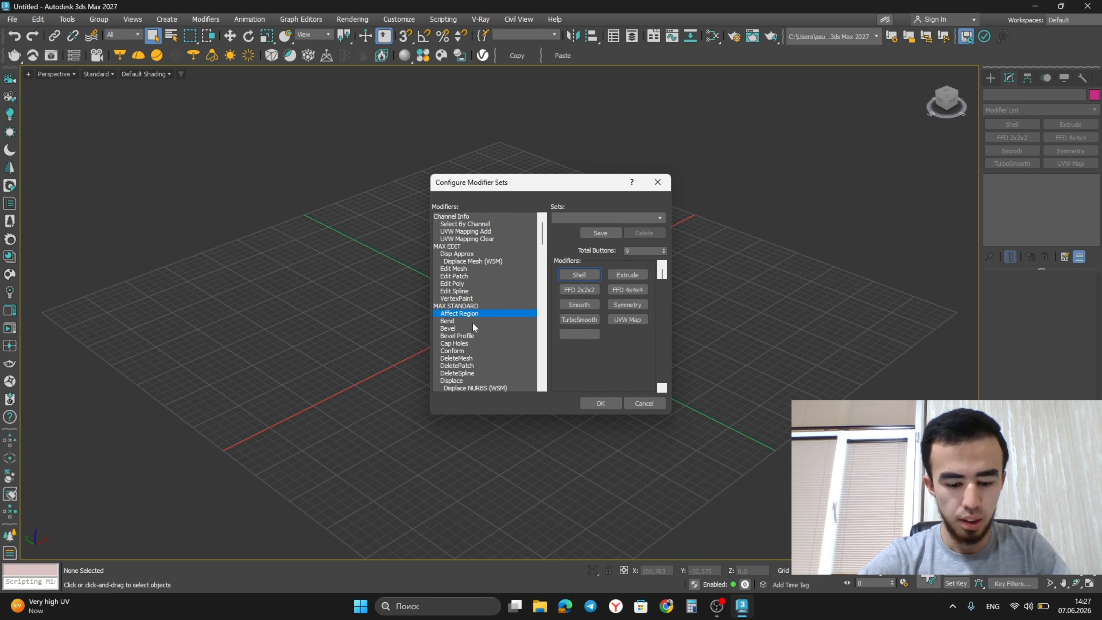
text(flo)
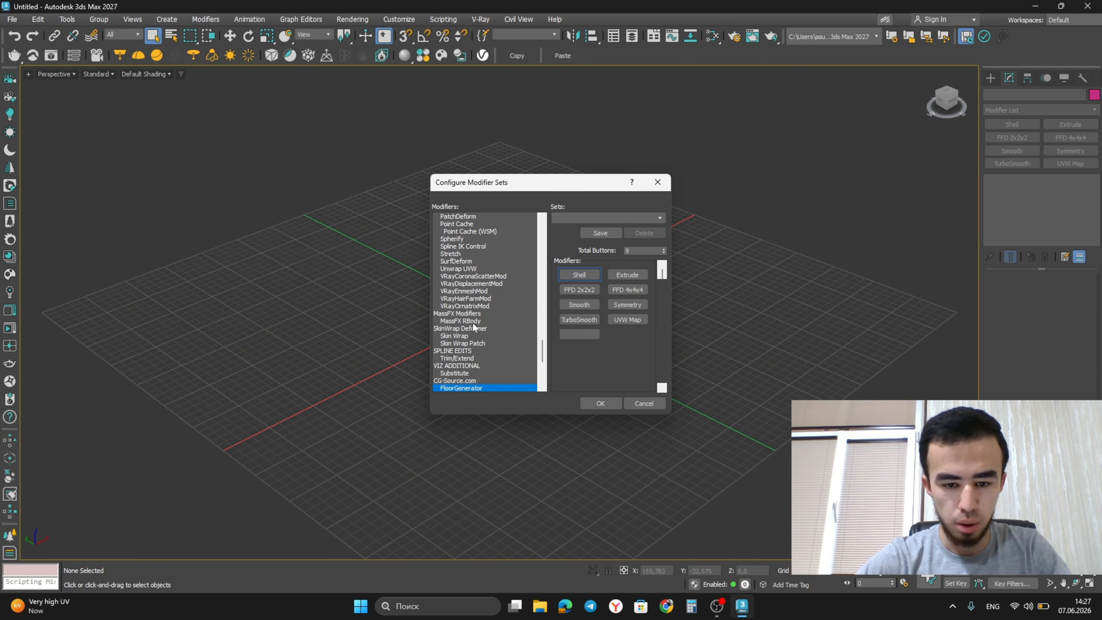
drag(590, 363, 587, 341)
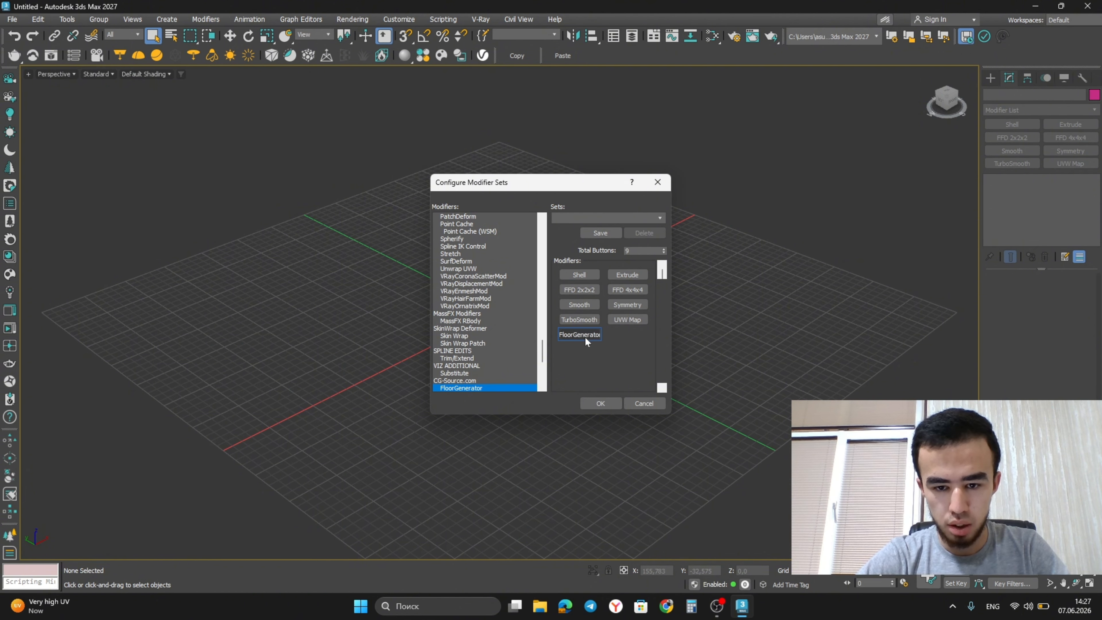
click(600, 402)
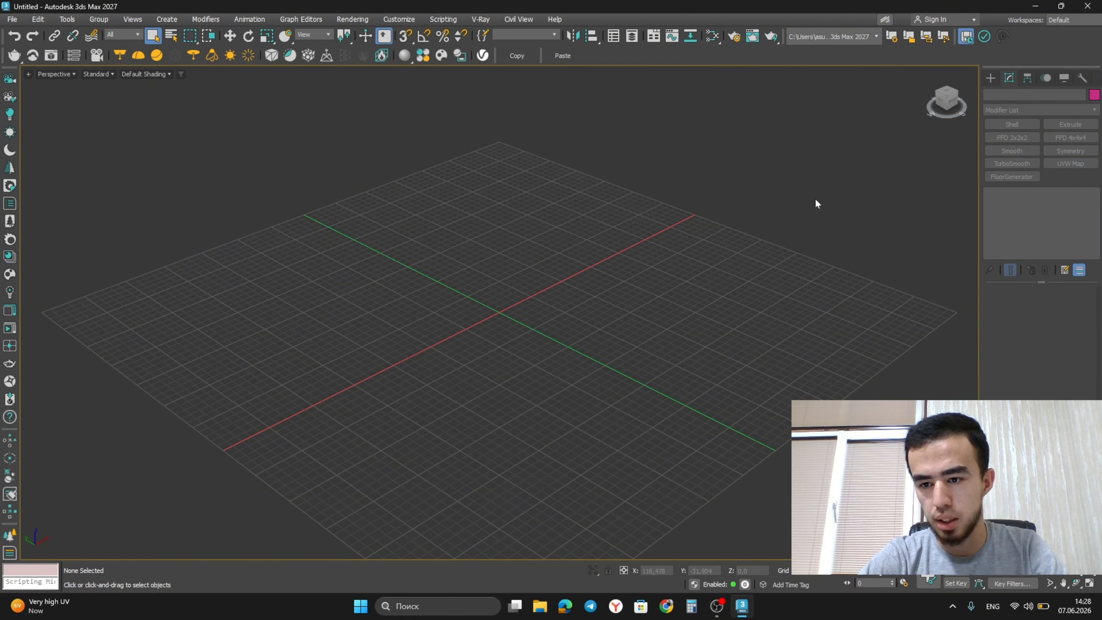
- Create a test box about 17 long, 33 wide and 20 high in the Perspective view
click(992, 78)
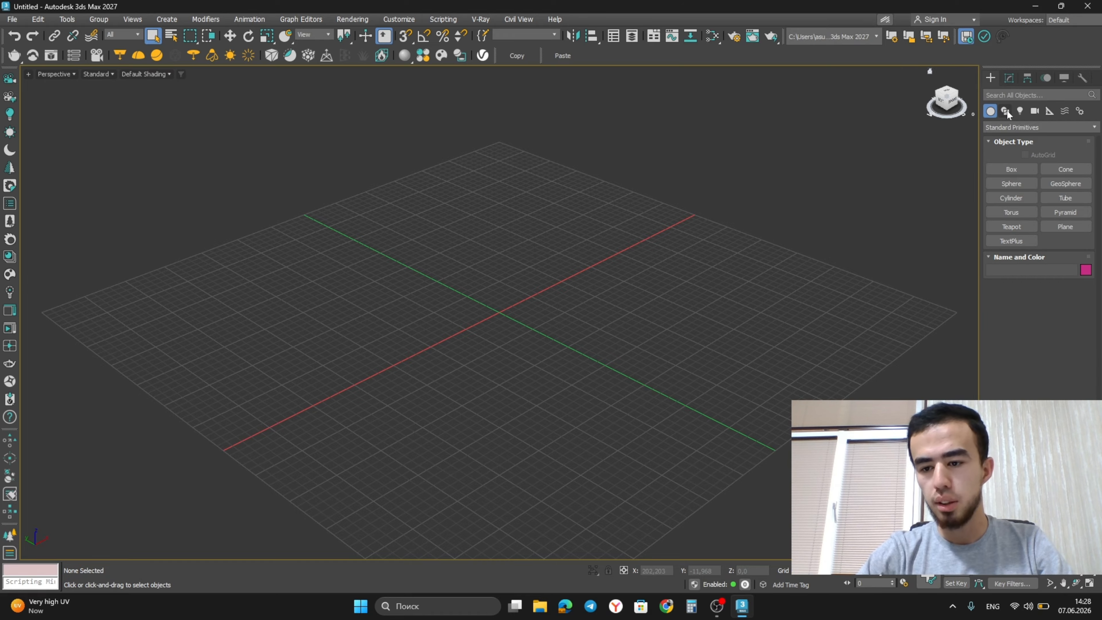
click(1010, 82)
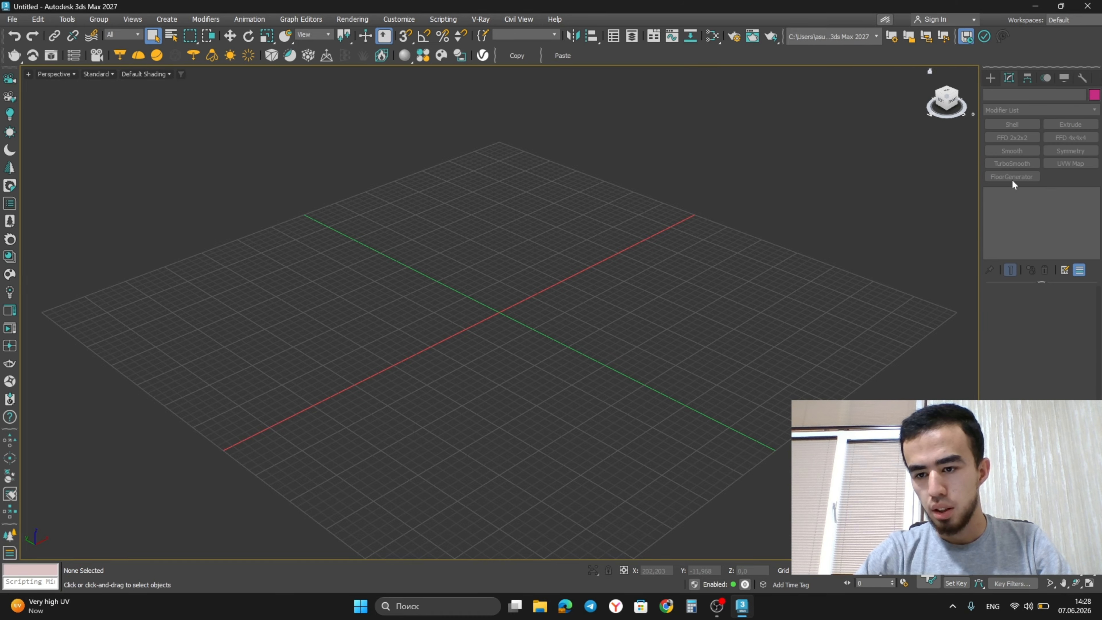
click(990, 78)
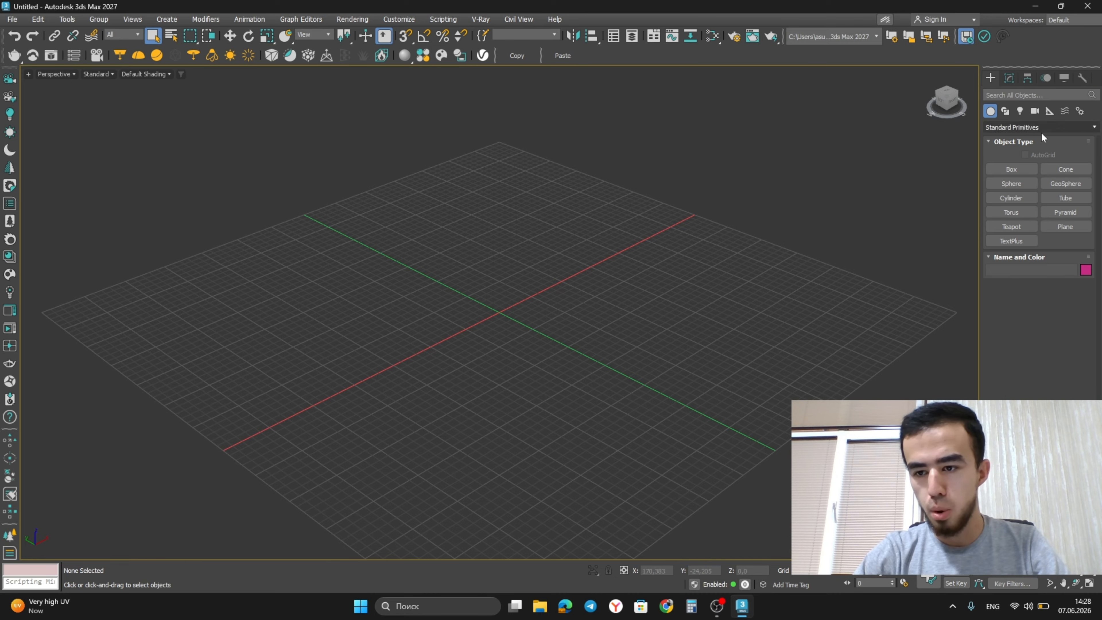
click(1021, 174)
drag(384, 282, 538, 261)
click(490, 170)
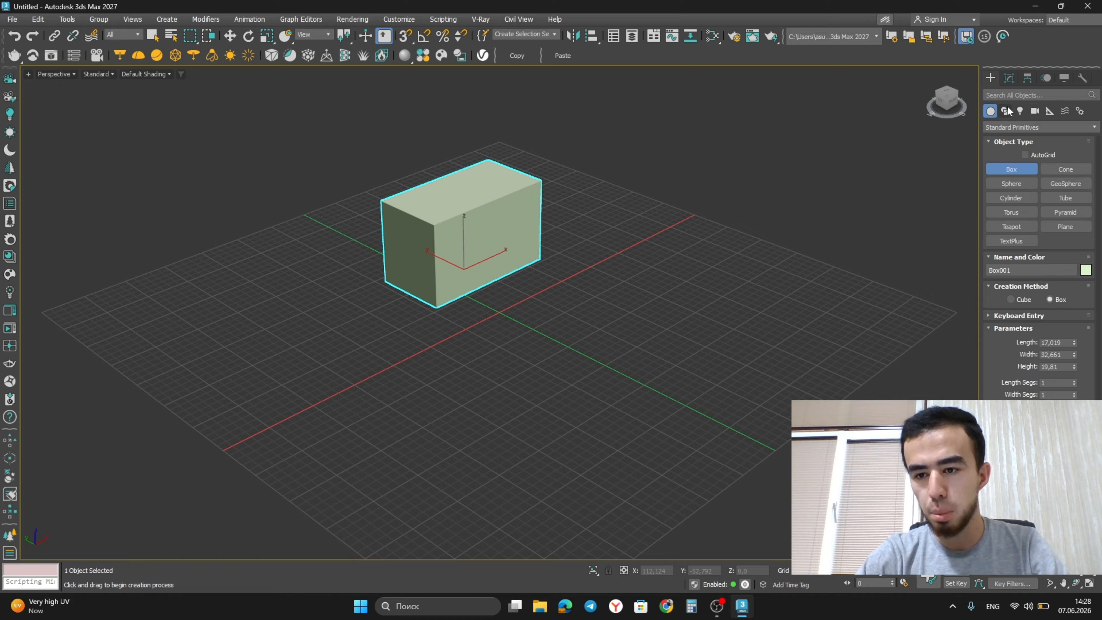
- Delete the test box and switch the viewport to the Top view
click(1006, 111)
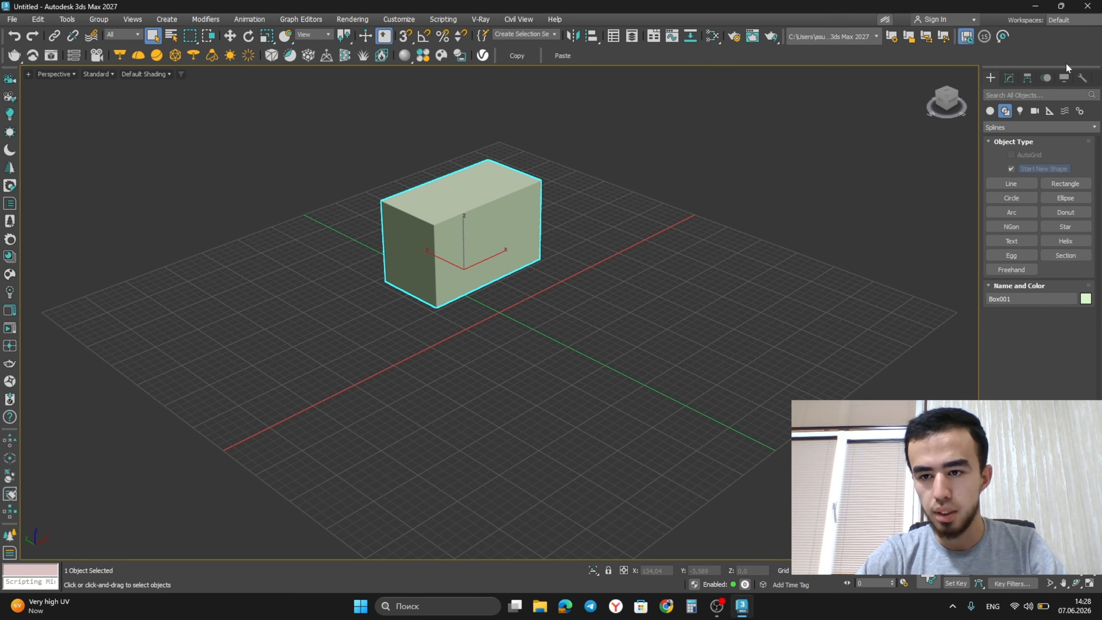
click(1010, 78)
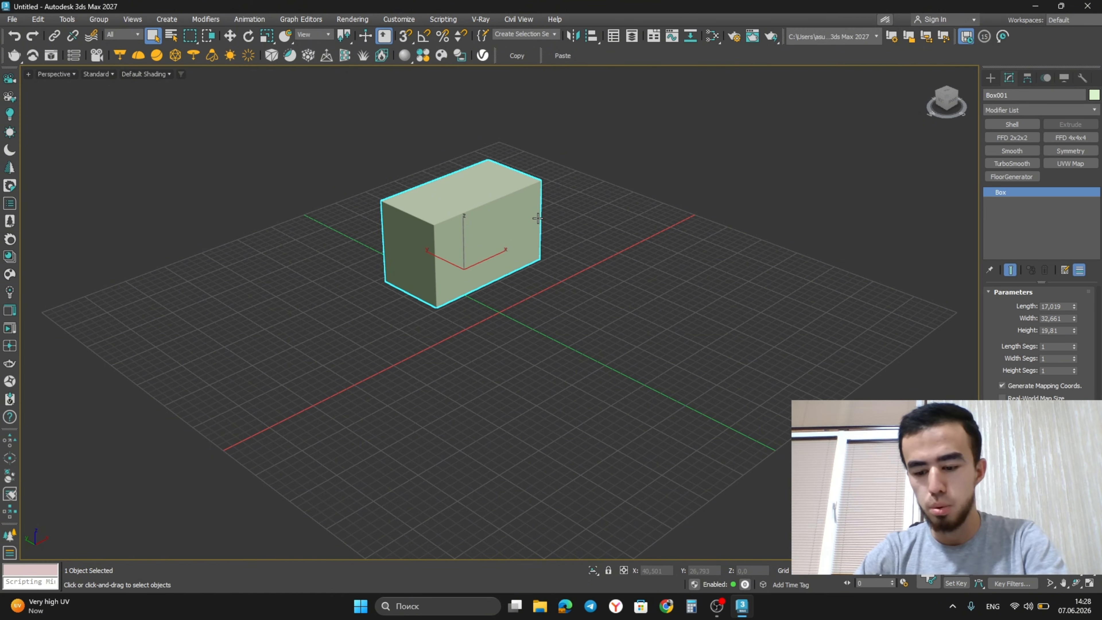
key(Delete)
key(t)
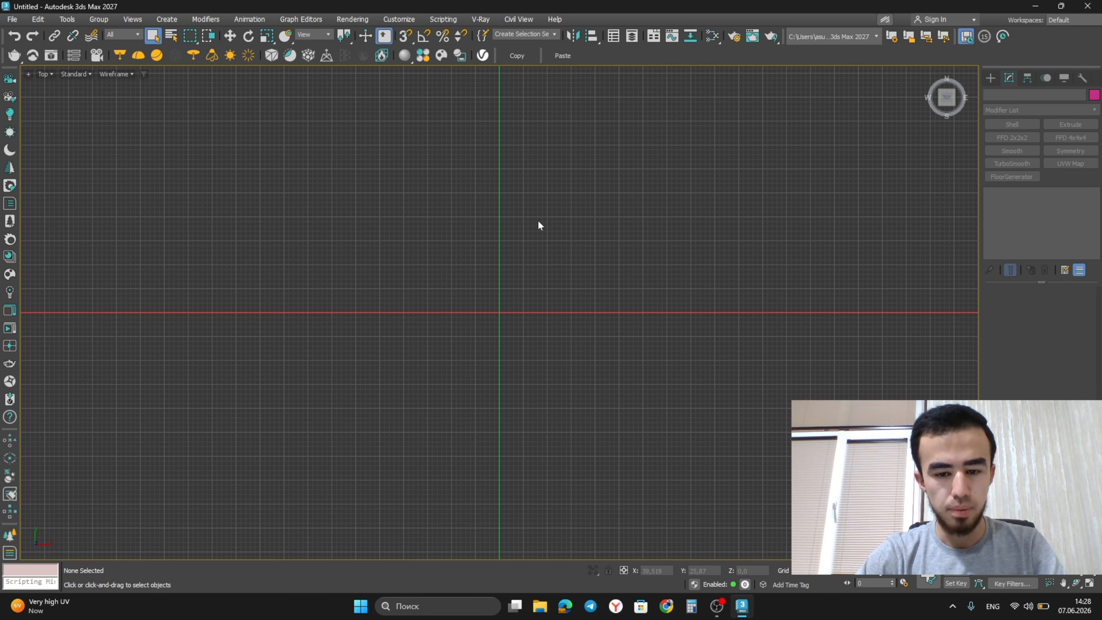
scroll(576, 227, down, 3)
- Draw five rectangle splines in the Top view, arranged as a ring around an empty room-like area
click(990, 78)
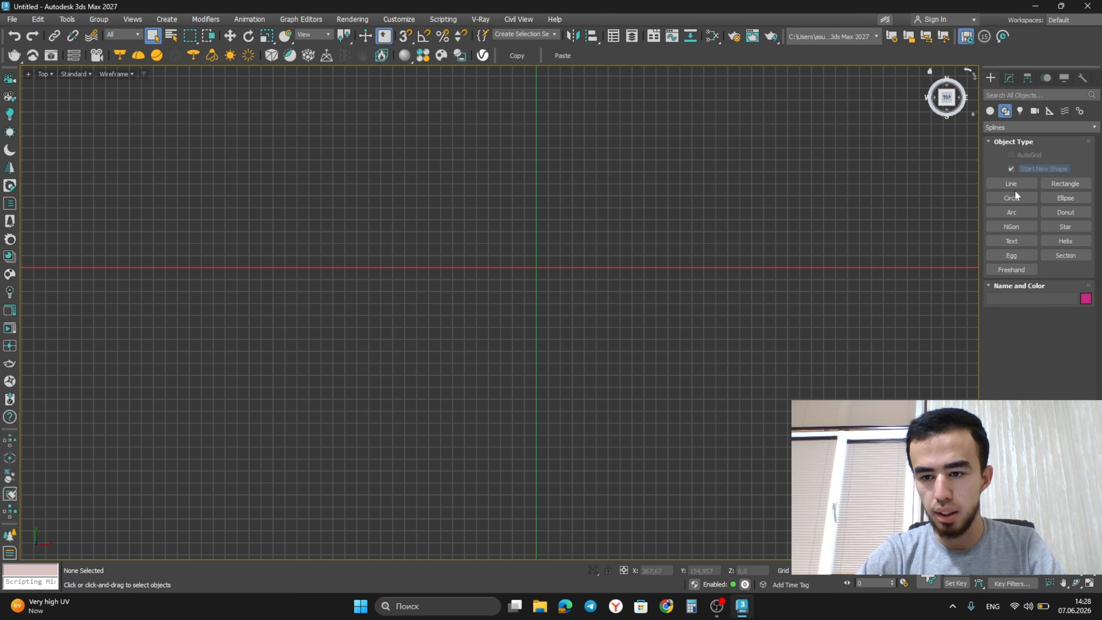
click(1065, 183)
drag(635, 187, 869, 233)
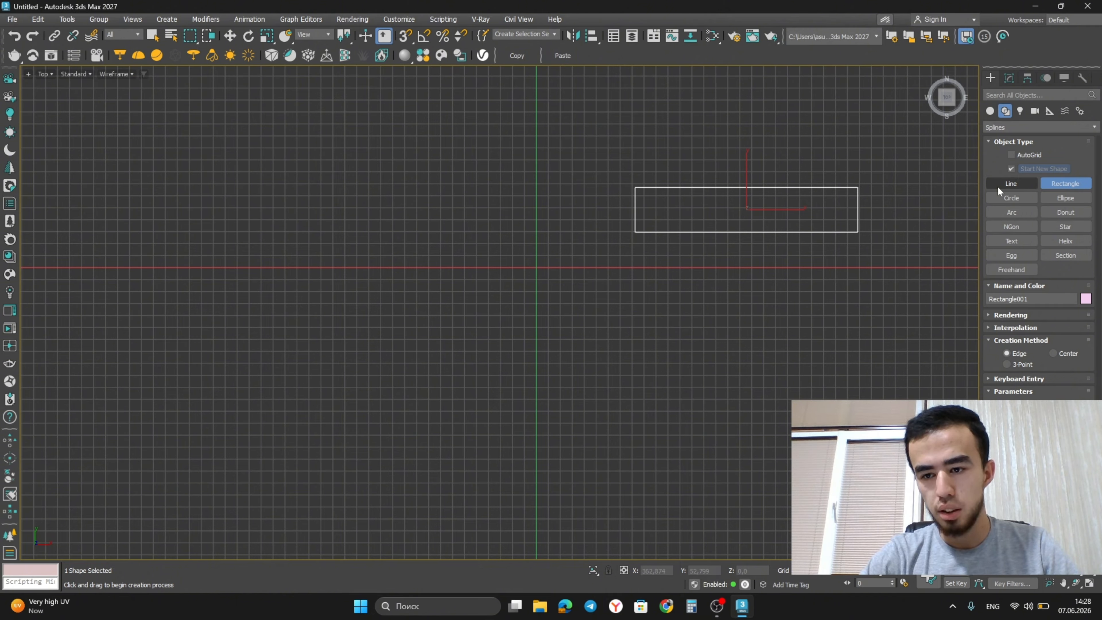
right_click(644, 244)
click(1065, 183)
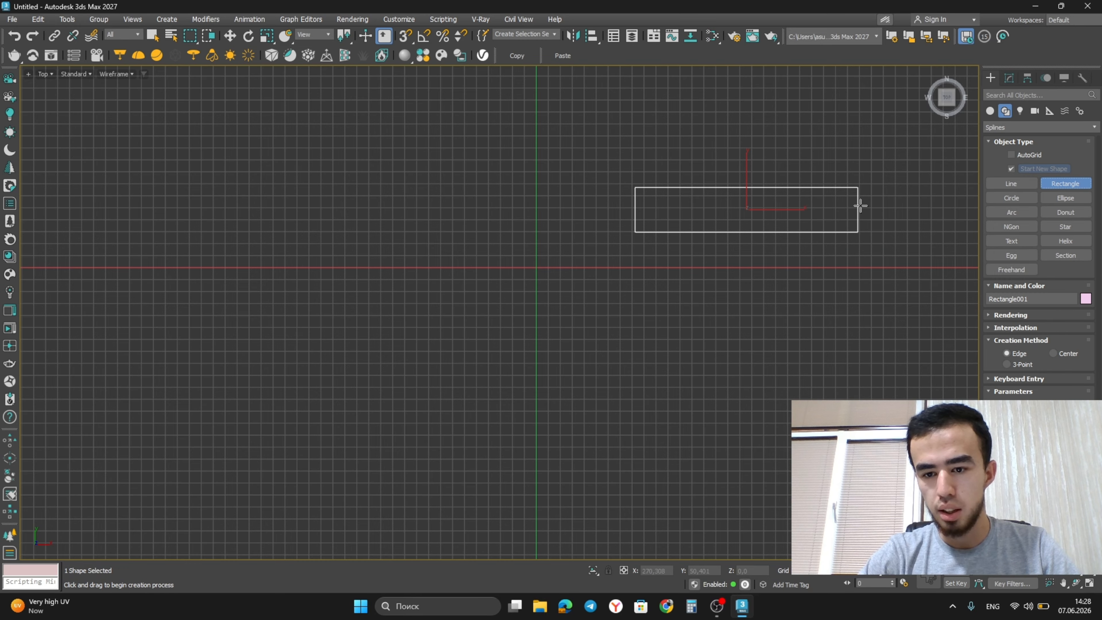
drag(861, 205, 929, 425)
drag(561, 392, 869, 462)
drag(561, 225, 607, 393)
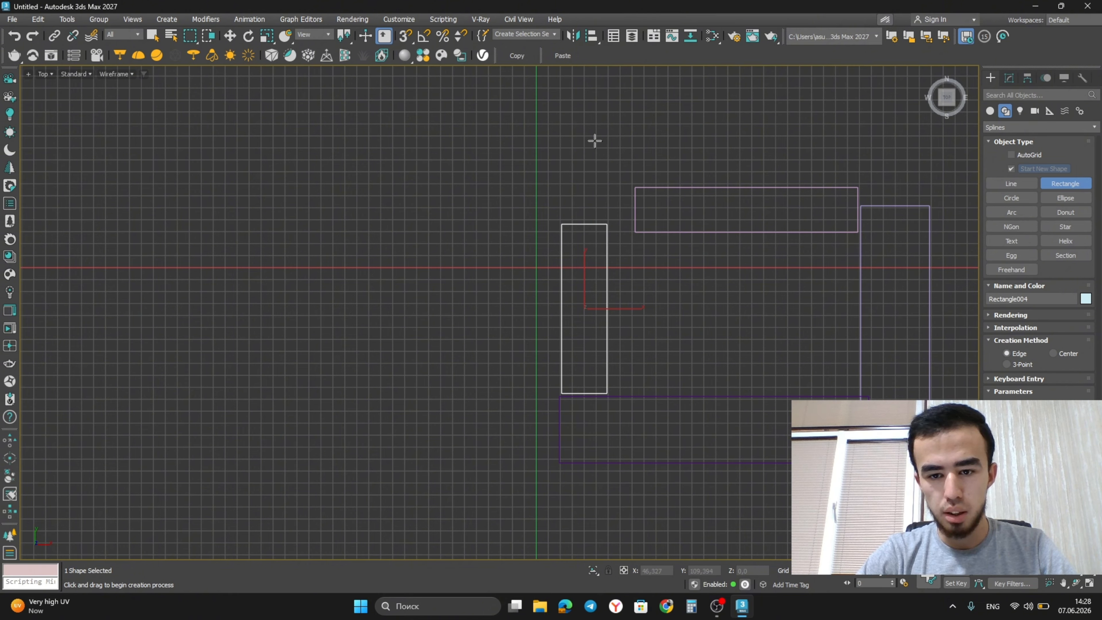
drag(611, 189, 636, 236)
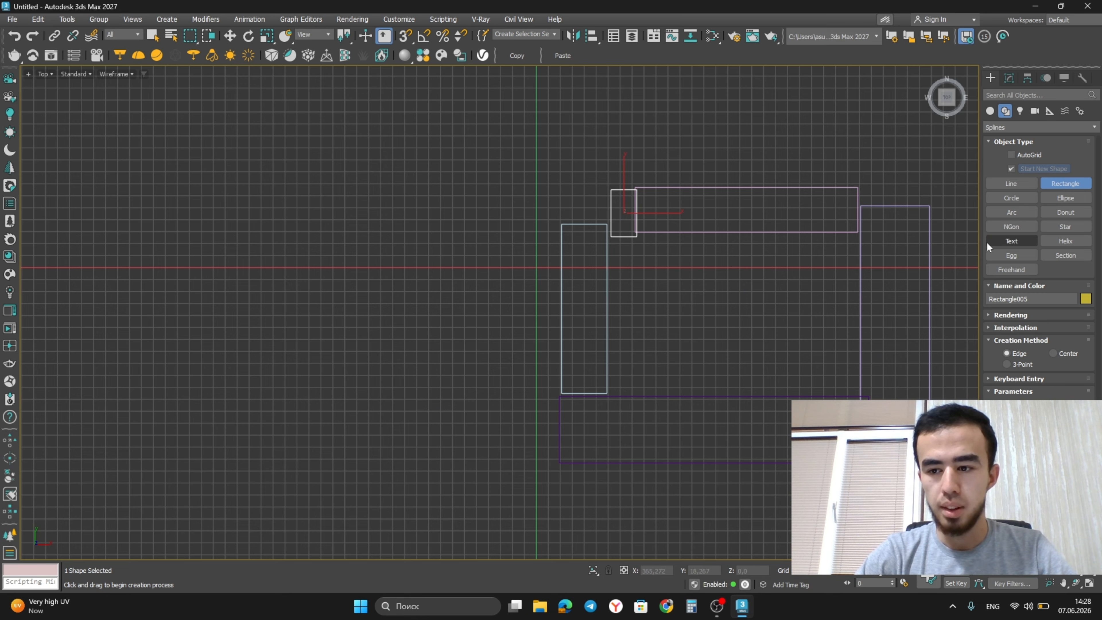
- Turn on snapping and hide the viewport grid, cancelling the line started between the rectangles
click(1011, 184)
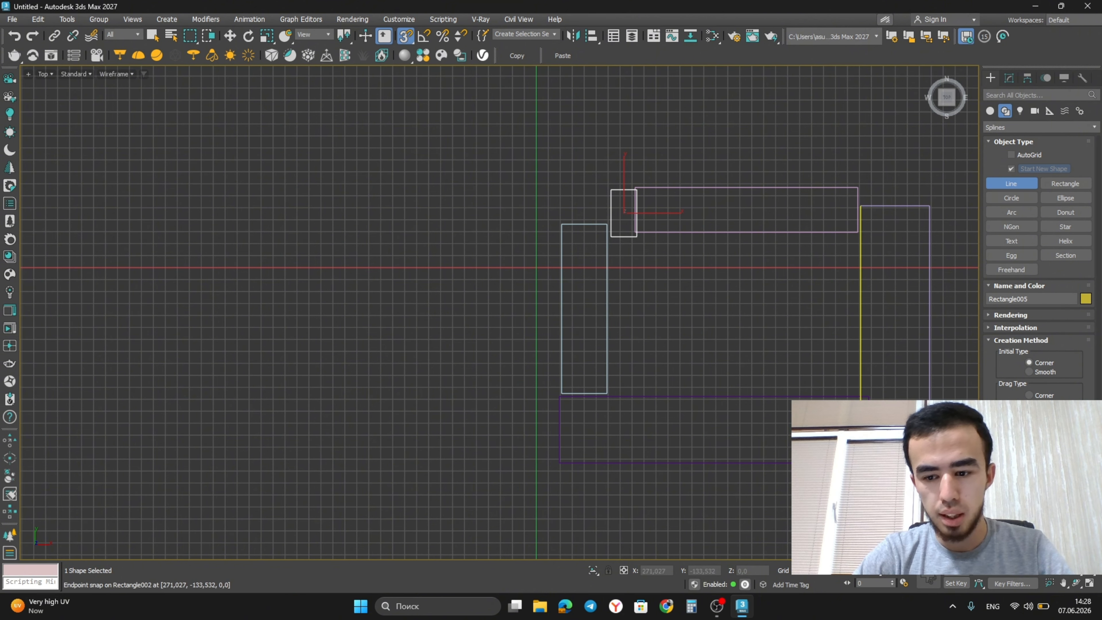
click(869, 396)
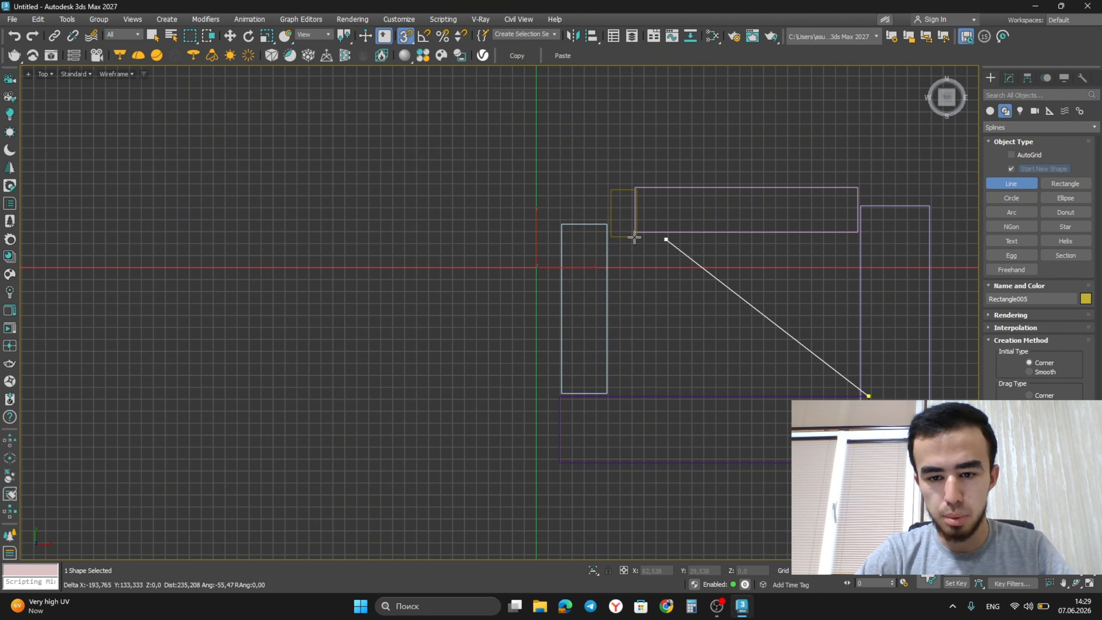
right_click(729, 303)
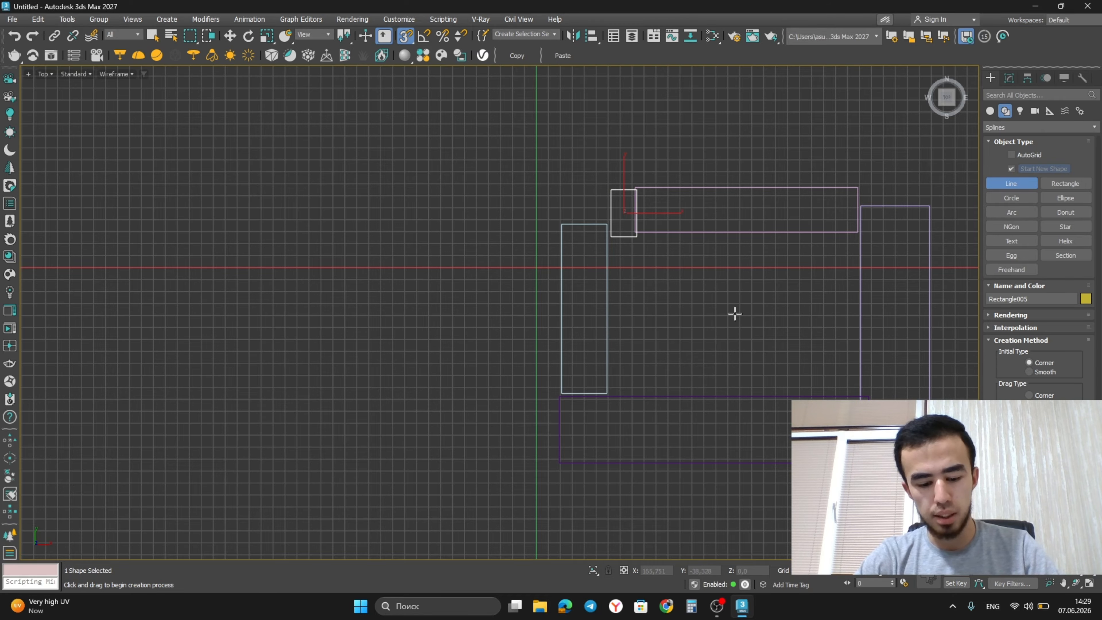
key(g)
mouse_move(733, 312)
middle_down()
mouse_move(706, 297)
mouse_move(512, 298)
mouse_move(521, 300)
middle_up()
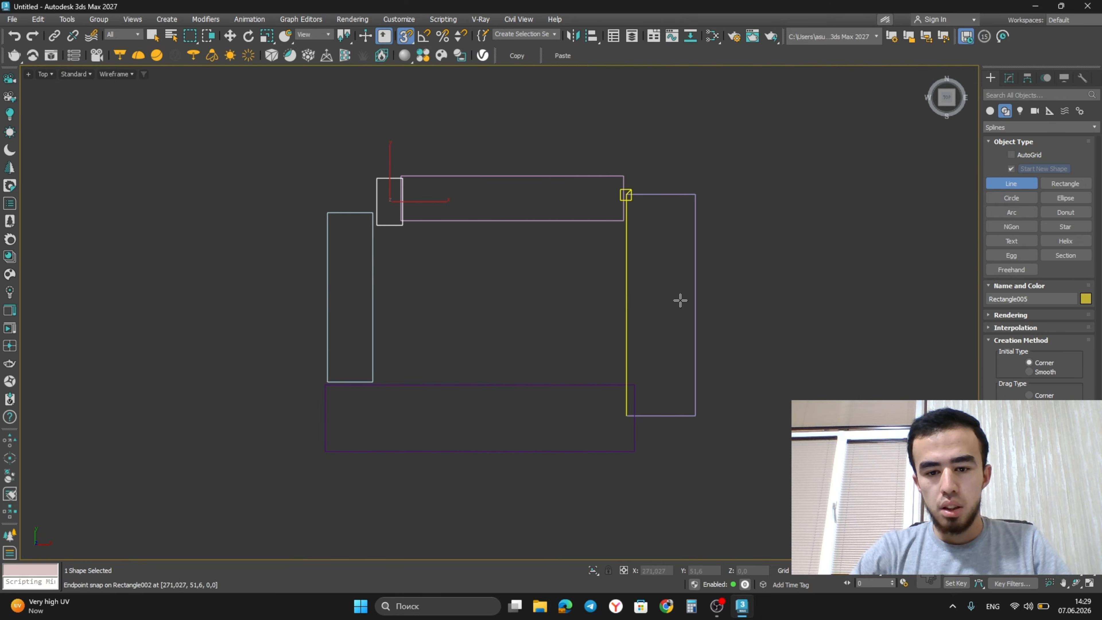
- Try the FloorGenerator modifier on the tall rectangle at the right of the ring, and undo it
right_click(680, 301)
click(687, 295)
click(695, 286)
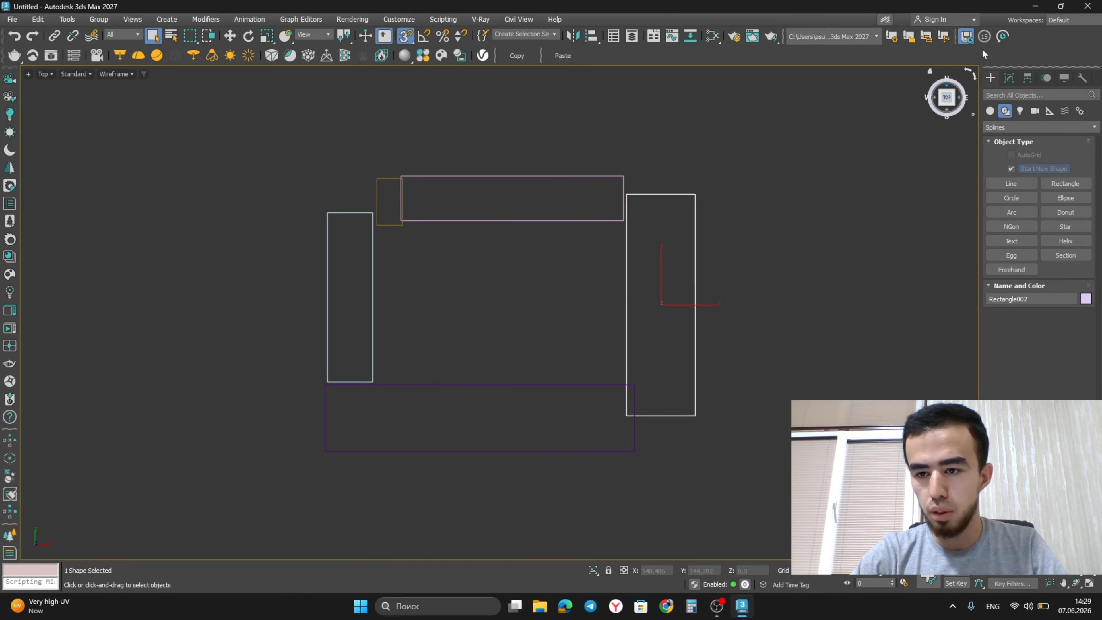
click(1009, 78)
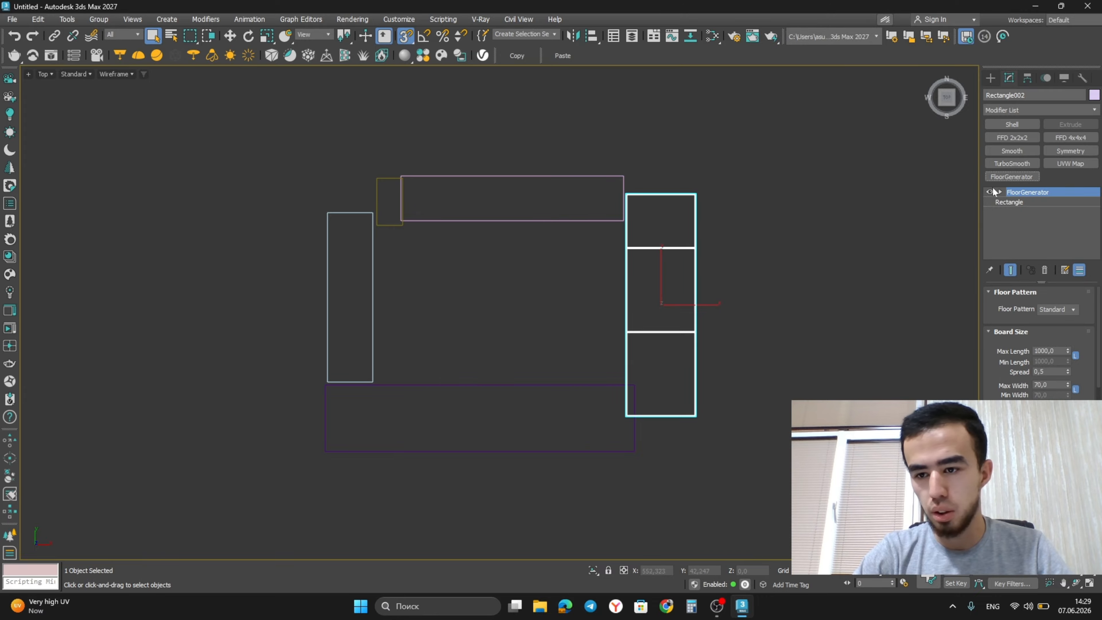
key(ctrl+z)
key(ctrl+z)
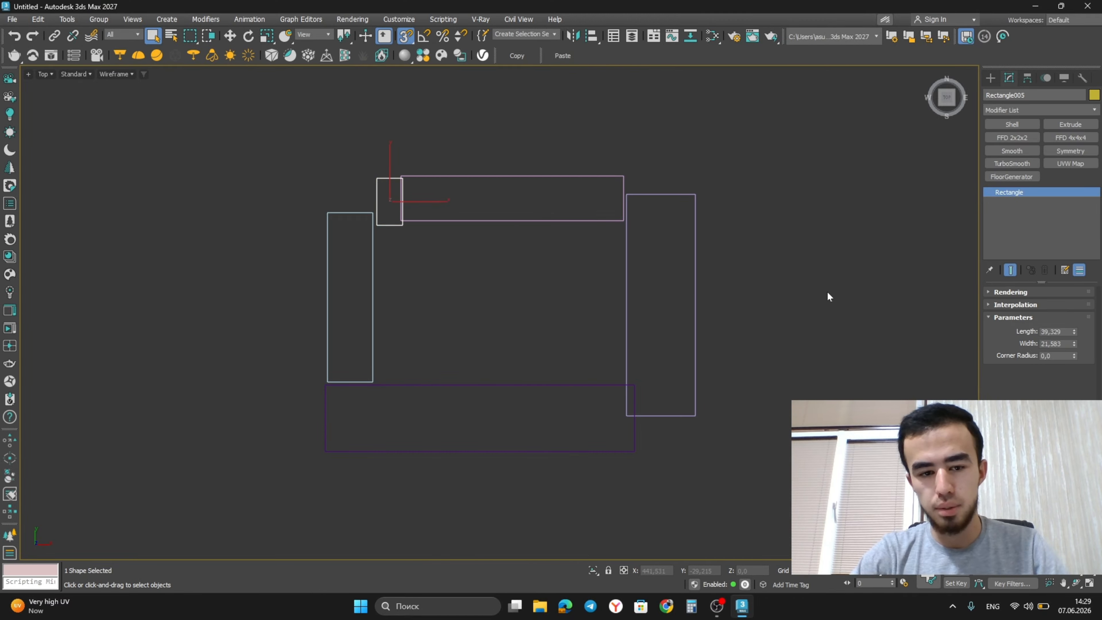
- Delete all the rectangles in the scene
click(780, 313)
key(ctrl+a)
key(Delete)
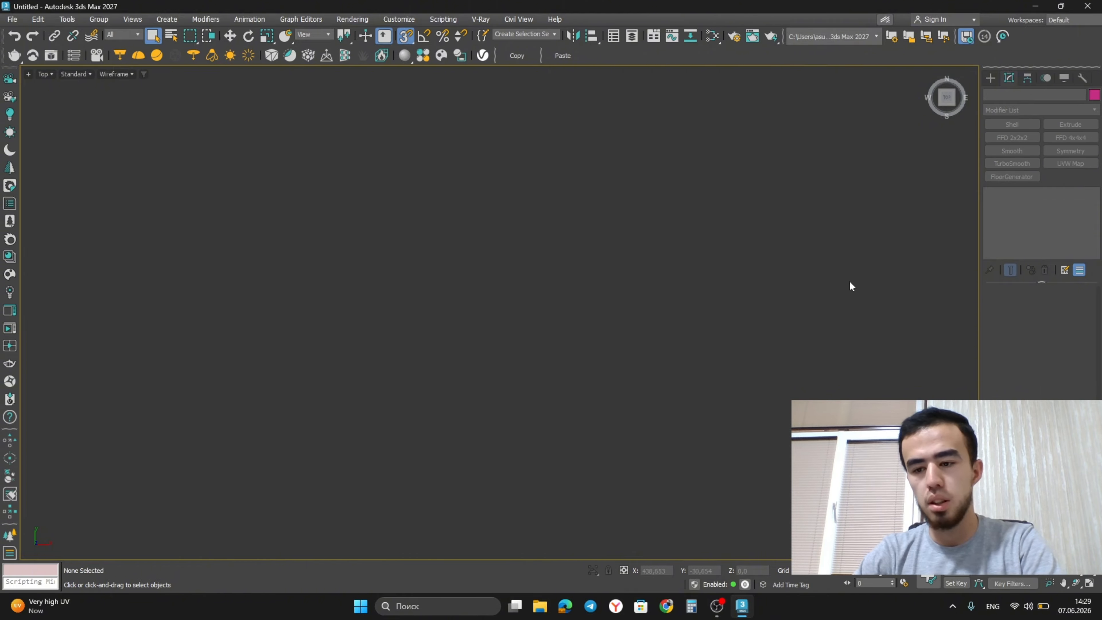
- Draw one large rectangle spline about 301 long and 553 wide in the Top view
click(990, 78)
click(1064, 183)
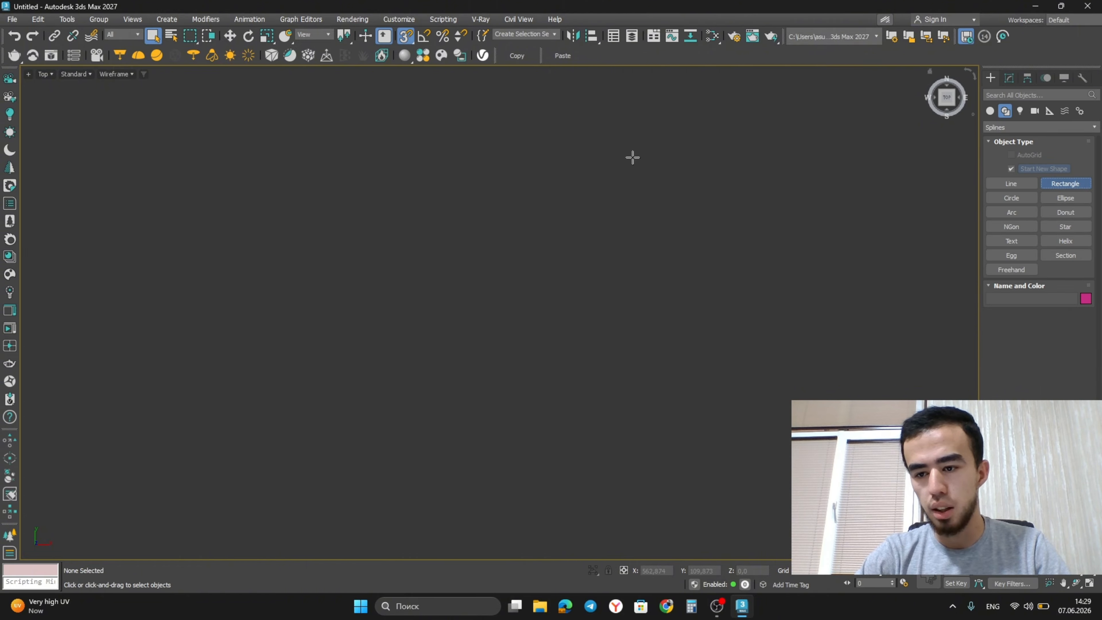
drag(183, 114, 245, 170)
key(z)
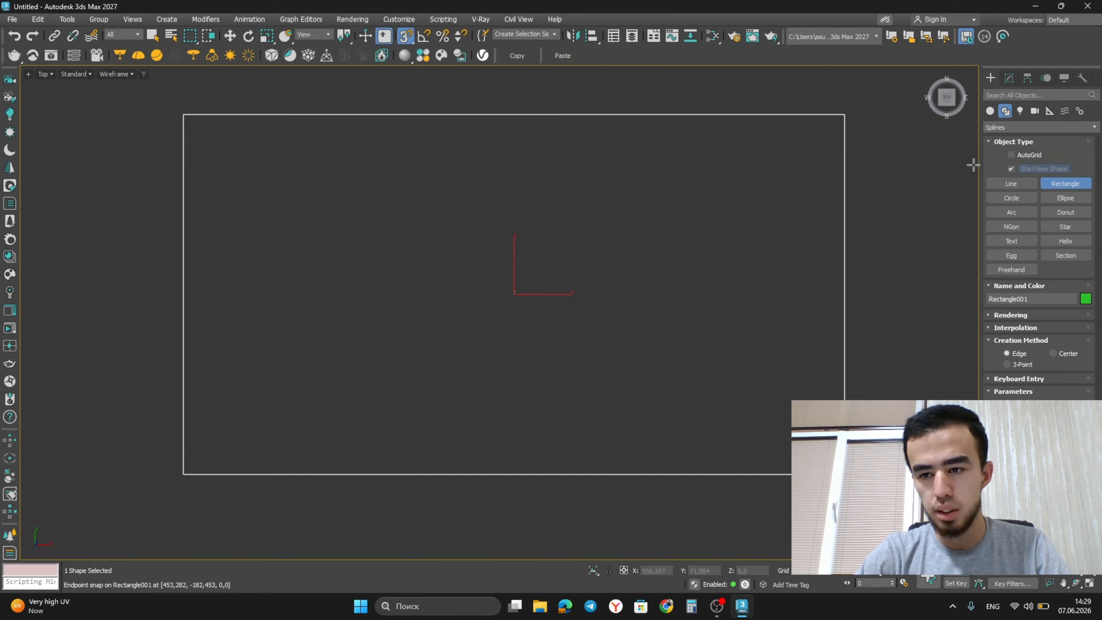
- Apply the FloorGenerator modifier to the large rectangle
click(1008, 78)
click(1012, 176)
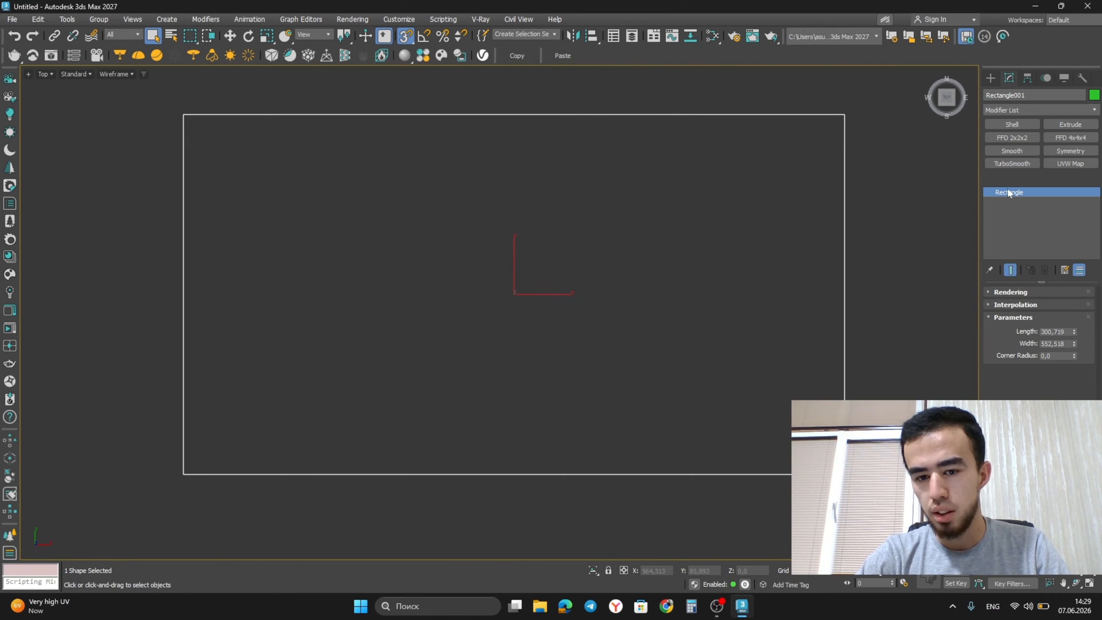
scroll(782, 298, down, 5)
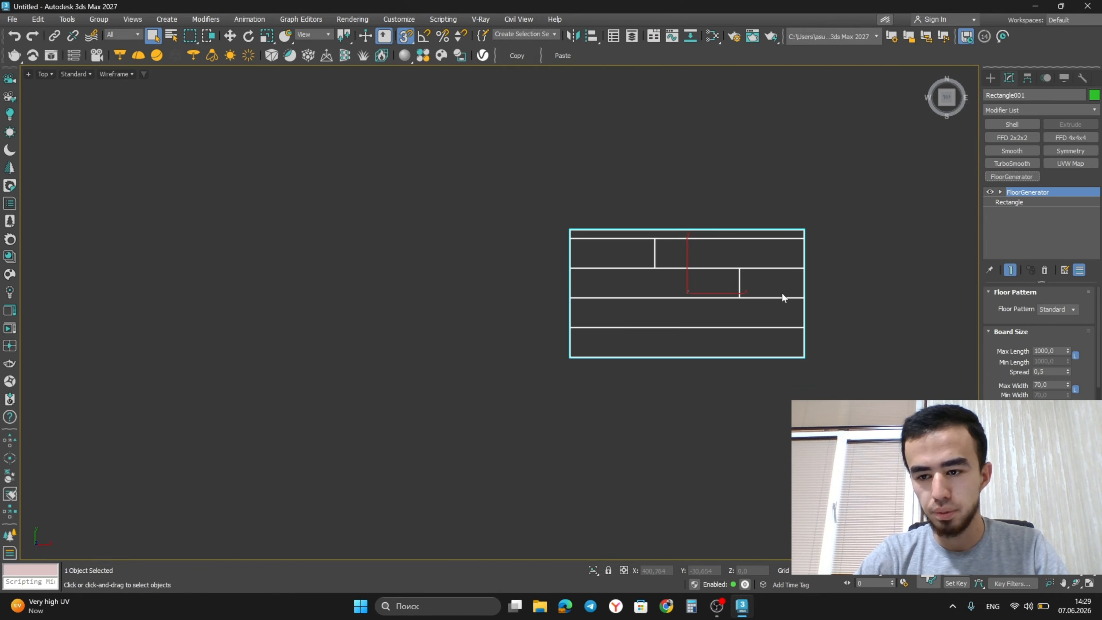
scroll(793, 297, up, 3)
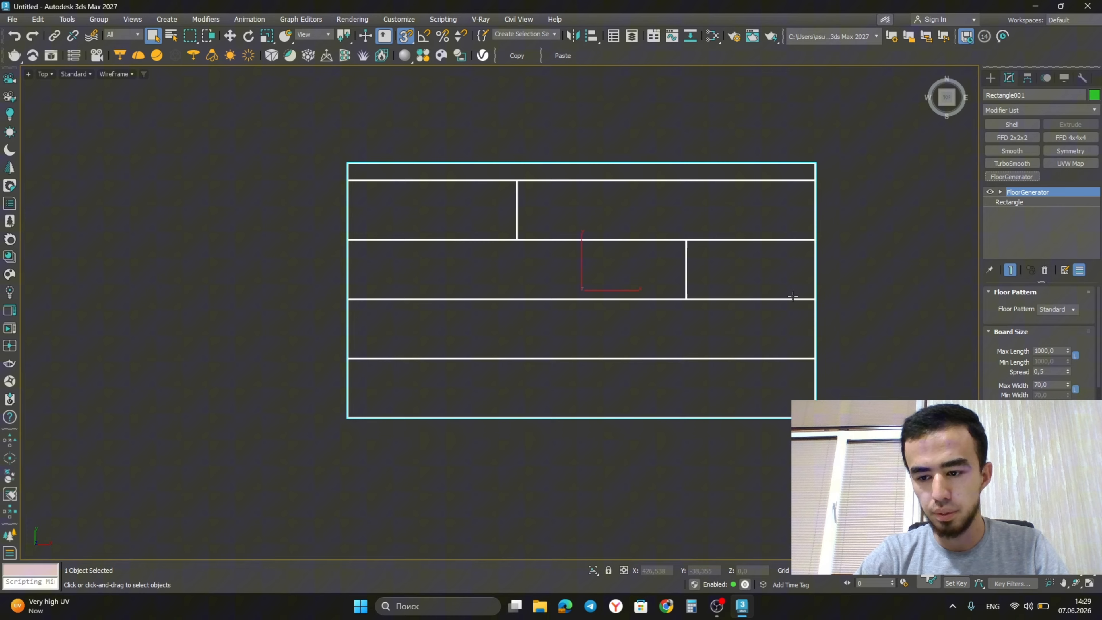
right_click(814, 284)
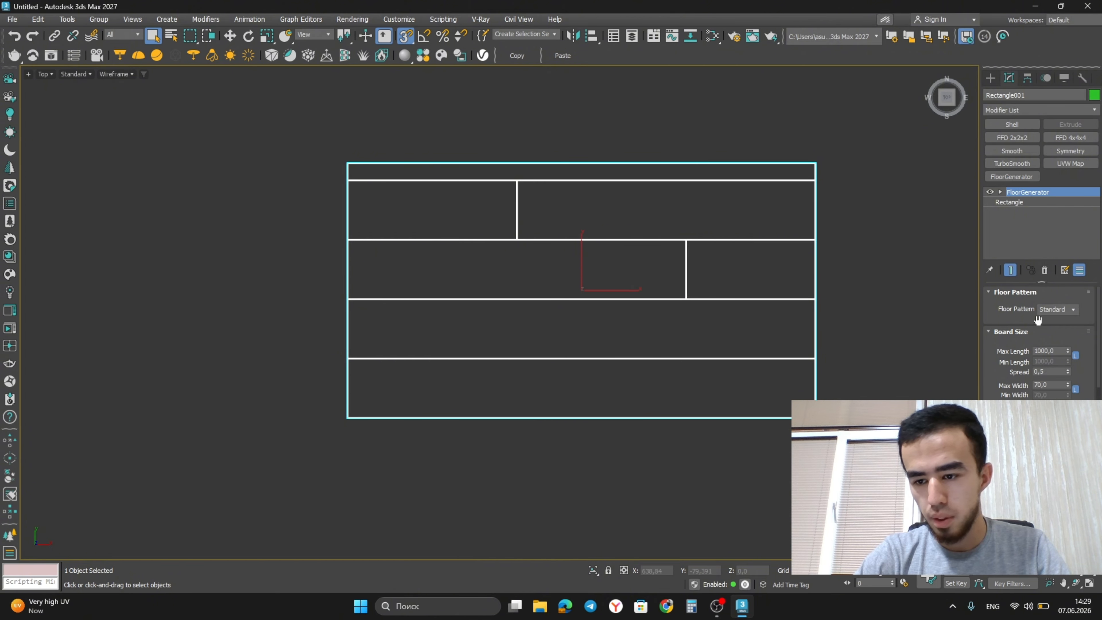
- Set the FloorGenerator floor pattern to Herringbone with a board length of 200
click(1069, 310)
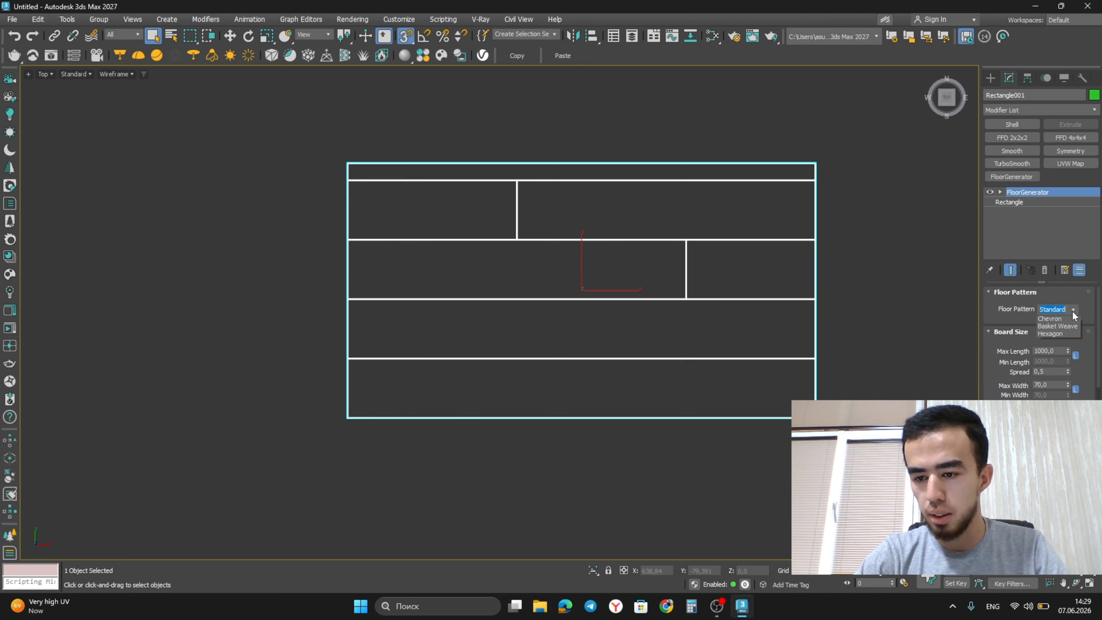
click(1065, 325)
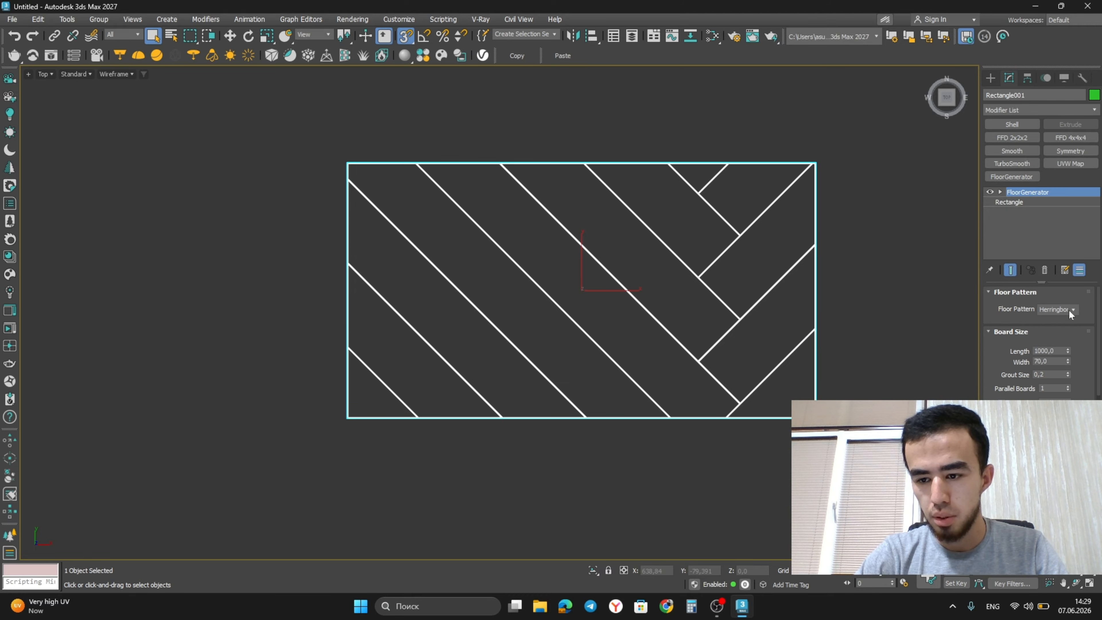
drag(1067, 353, 1067, 393)
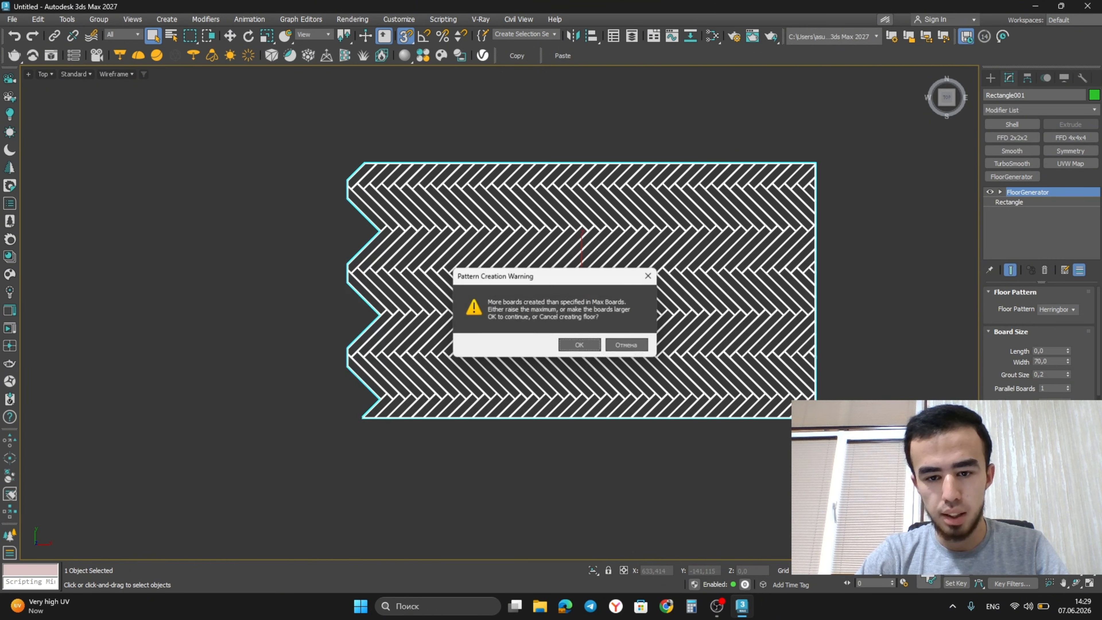
click(625, 344)
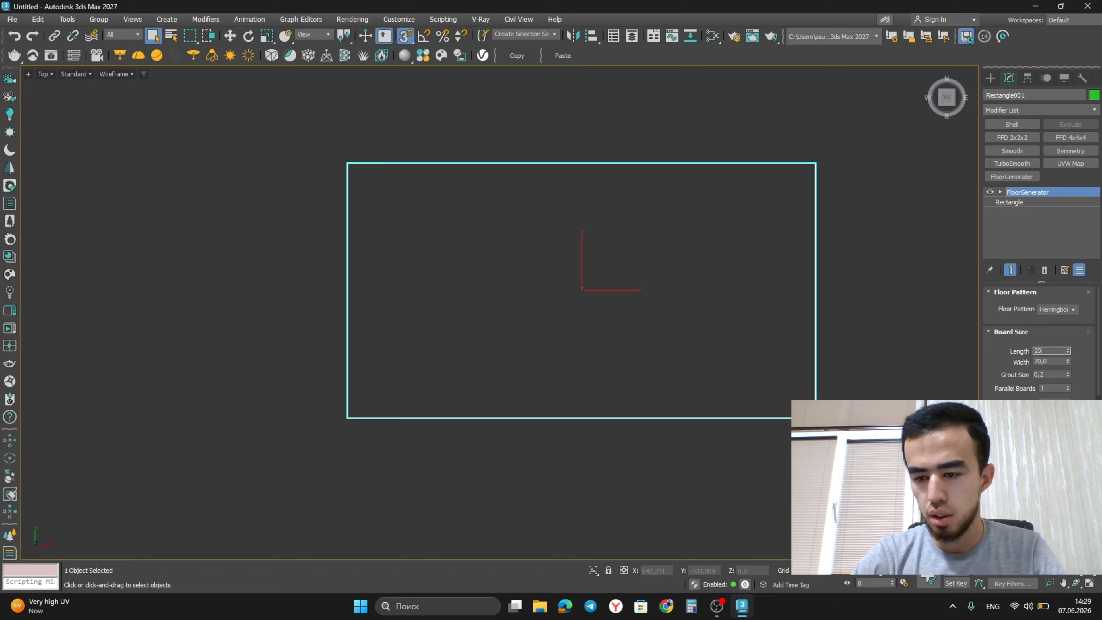
text(200)
key(Return)
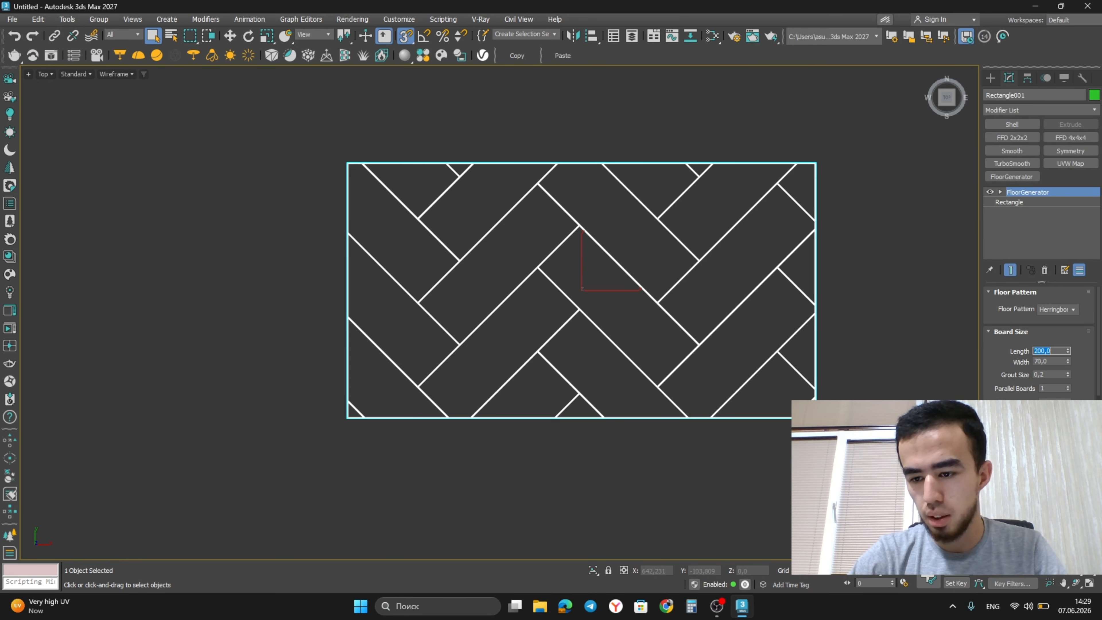
scroll(790, 315, down, 6)
right_click(780, 313)
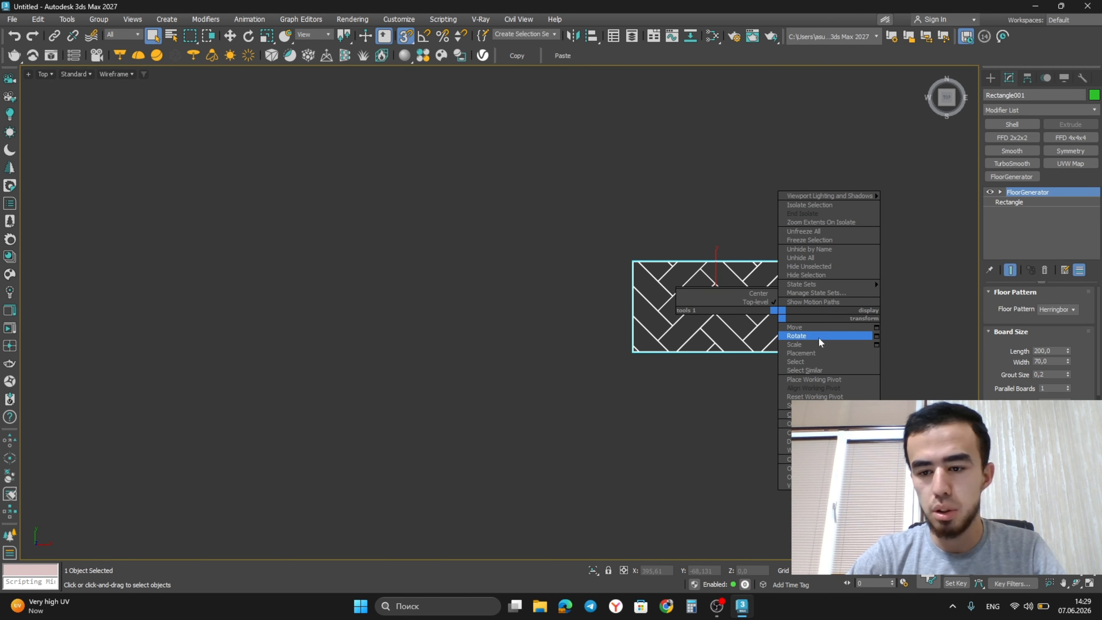
click(578, 370)
scroll(839, 306, up, 6)
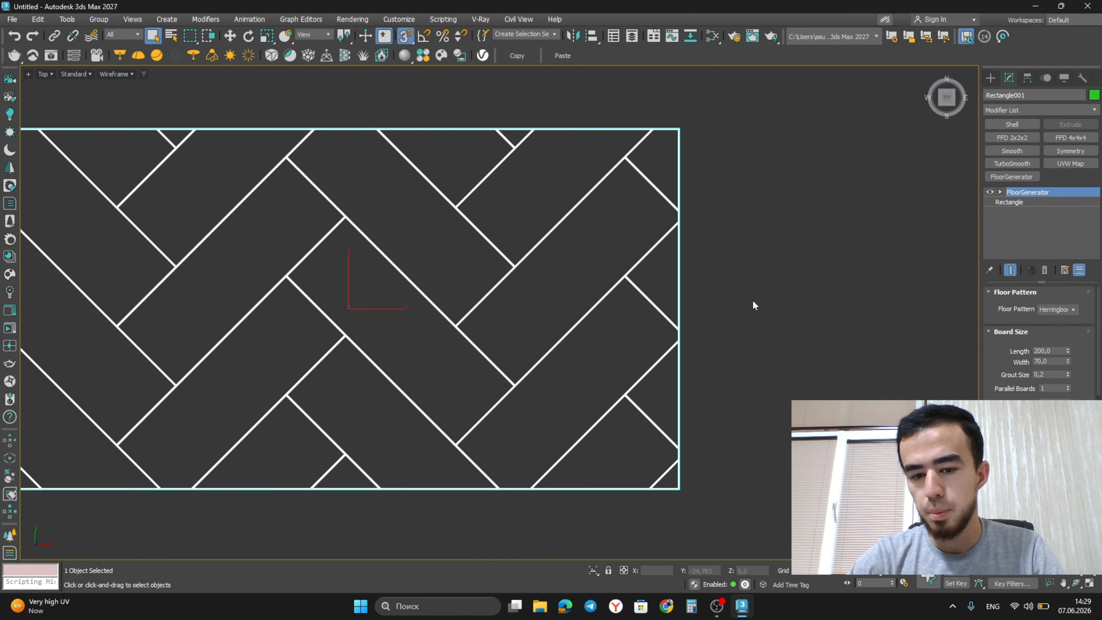
scroll(728, 314, down, 3)
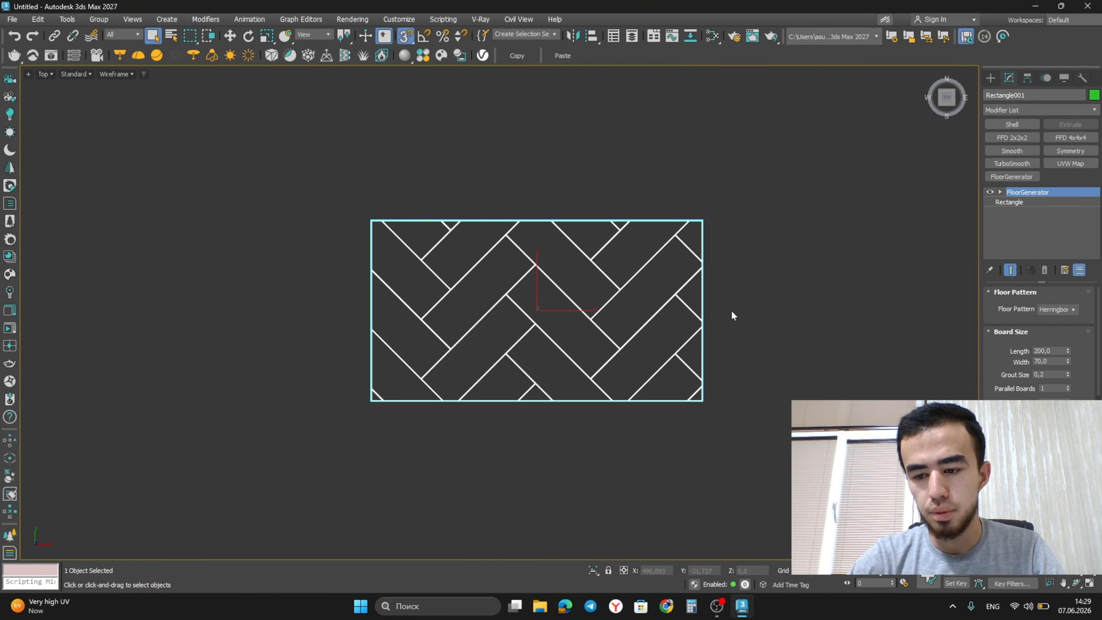
- Try the Chevron and Basket Weave floor patterns, and set the floor pattern to Standard
click(1067, 310)
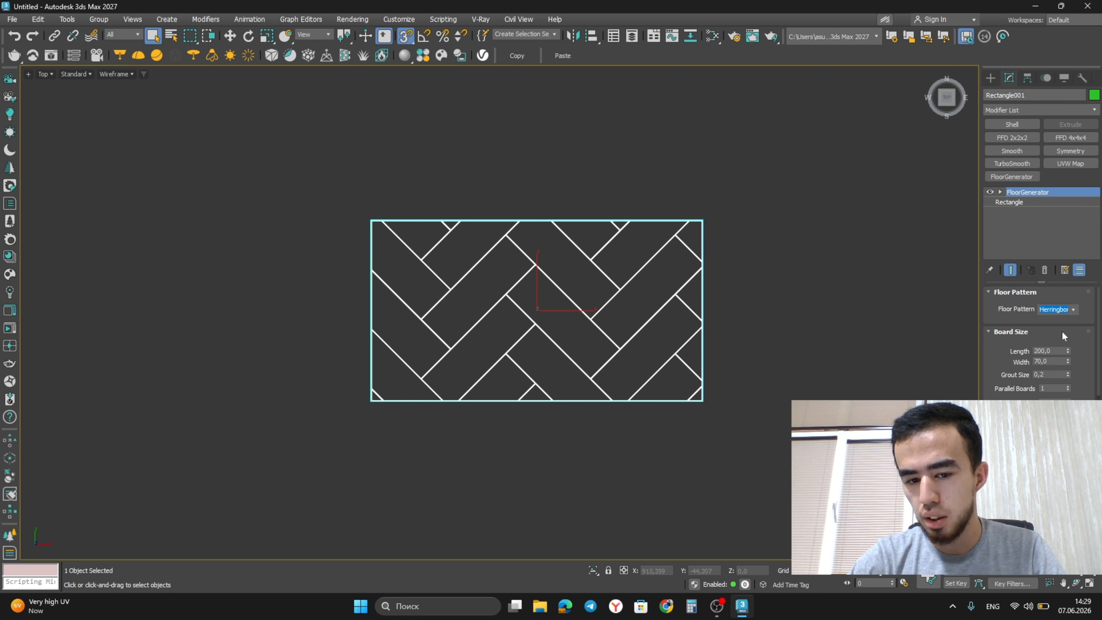
key(Down)
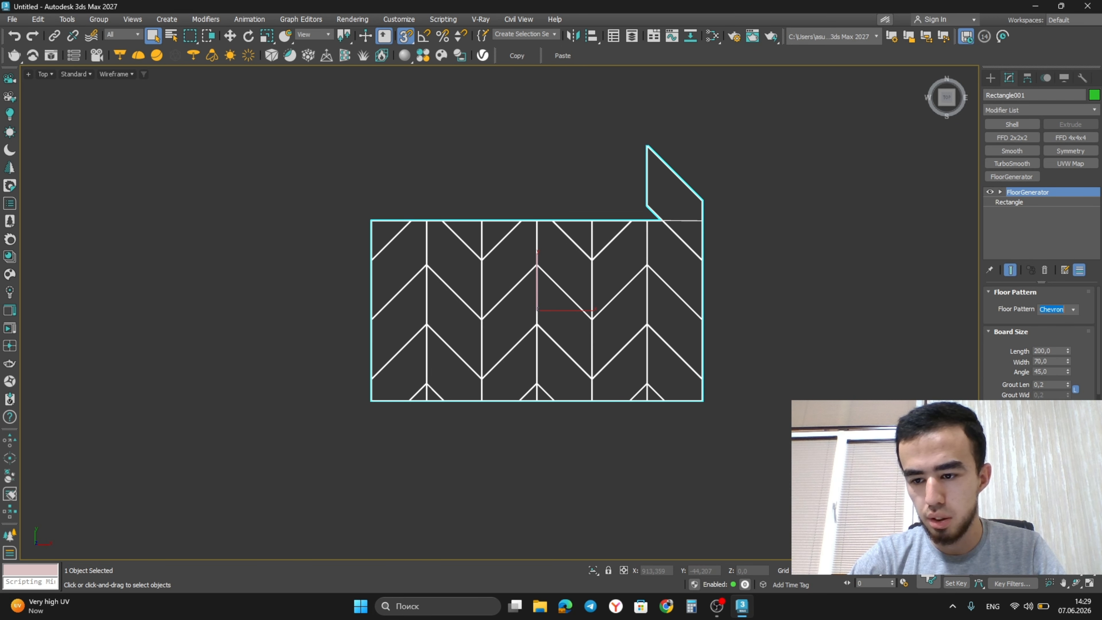
click(1071, 314)
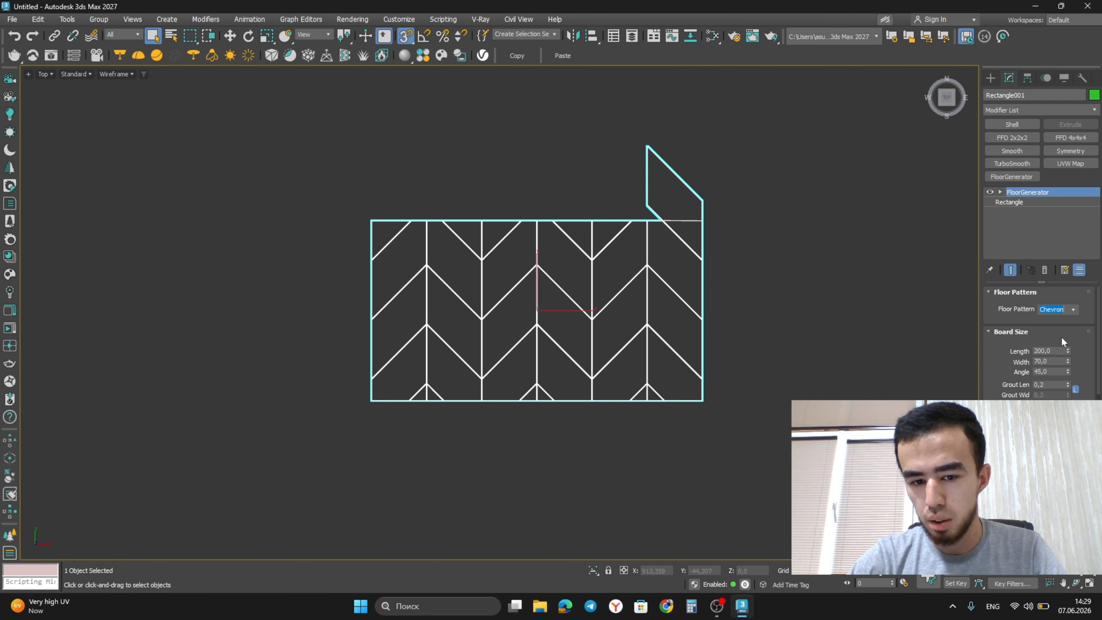
key(Down)
click(1073, 313)
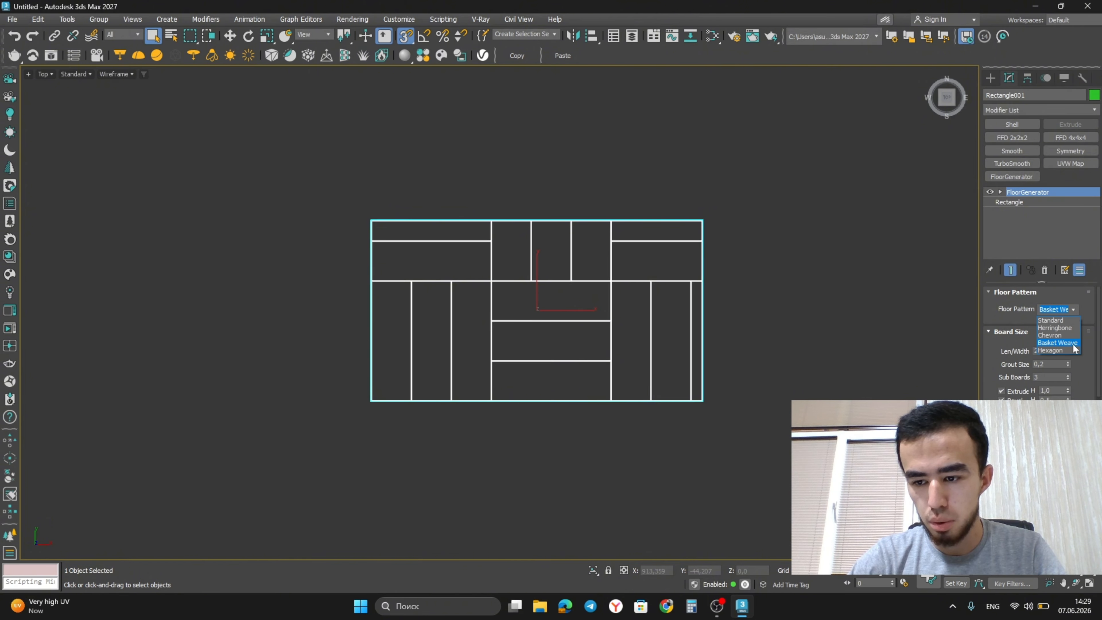
click(1069, 320)
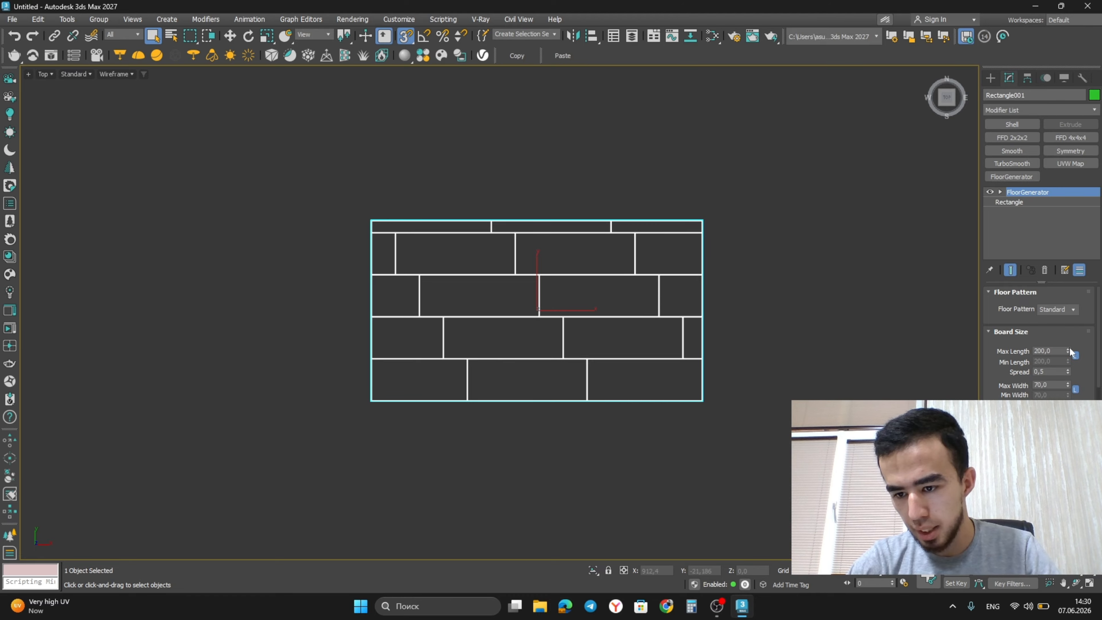
- Set the boards' maximum length to 1200 and maximum width to 600
text(120)
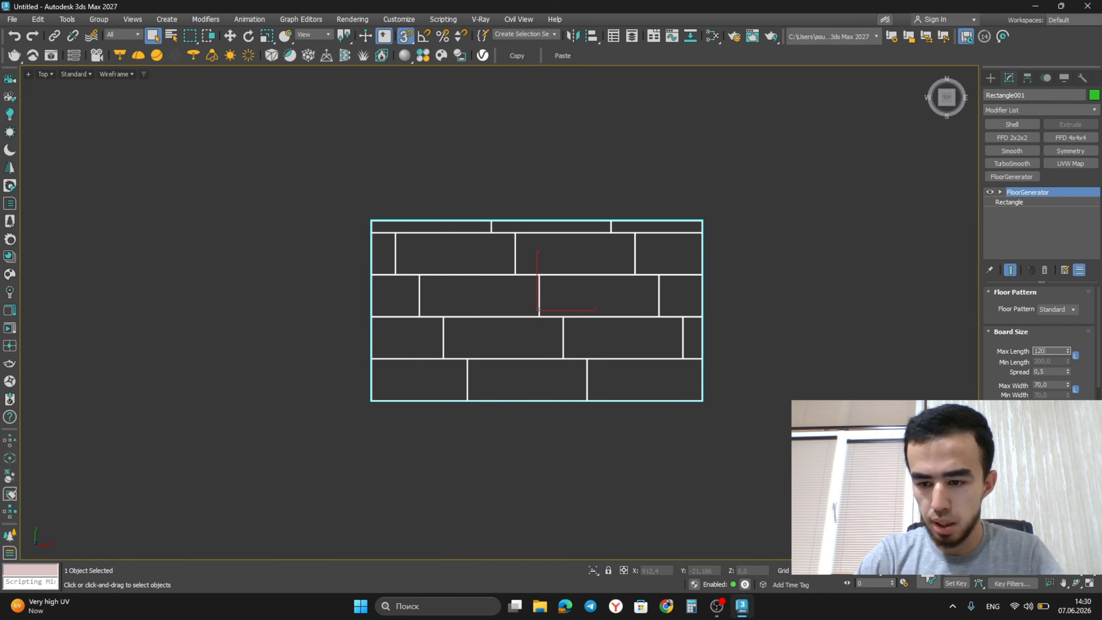
text(0)
key(Return)
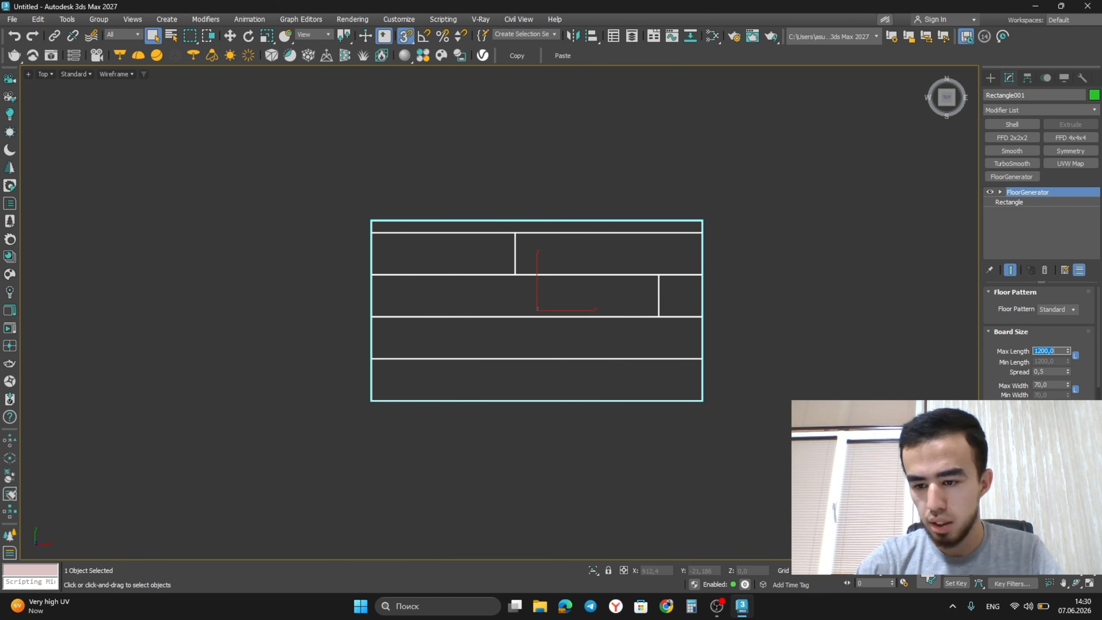
click(1050, 385)
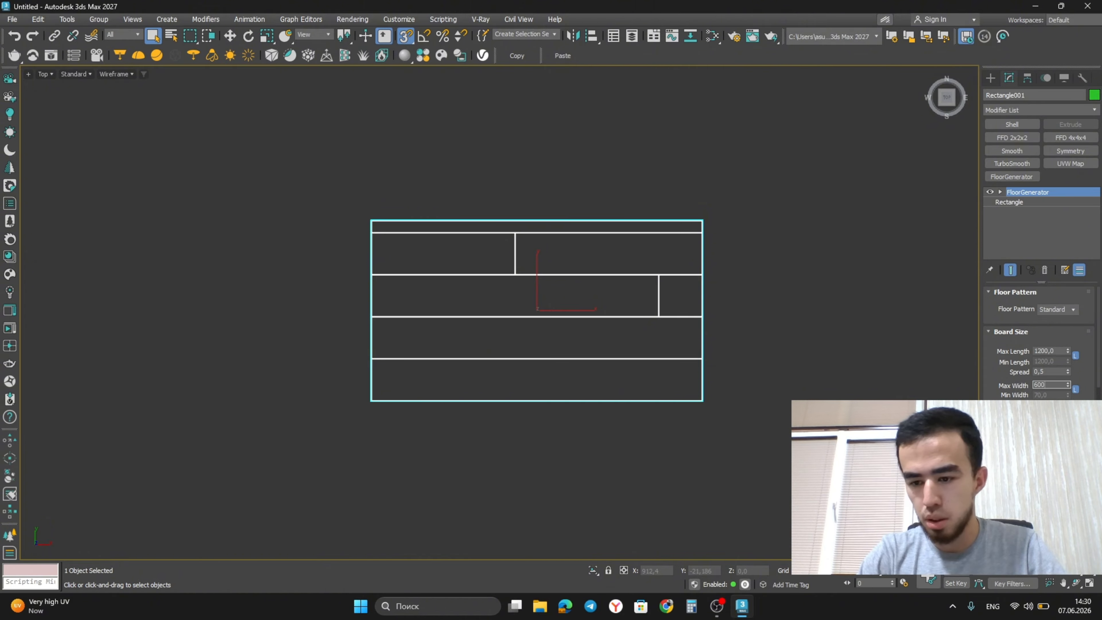
key(Return)
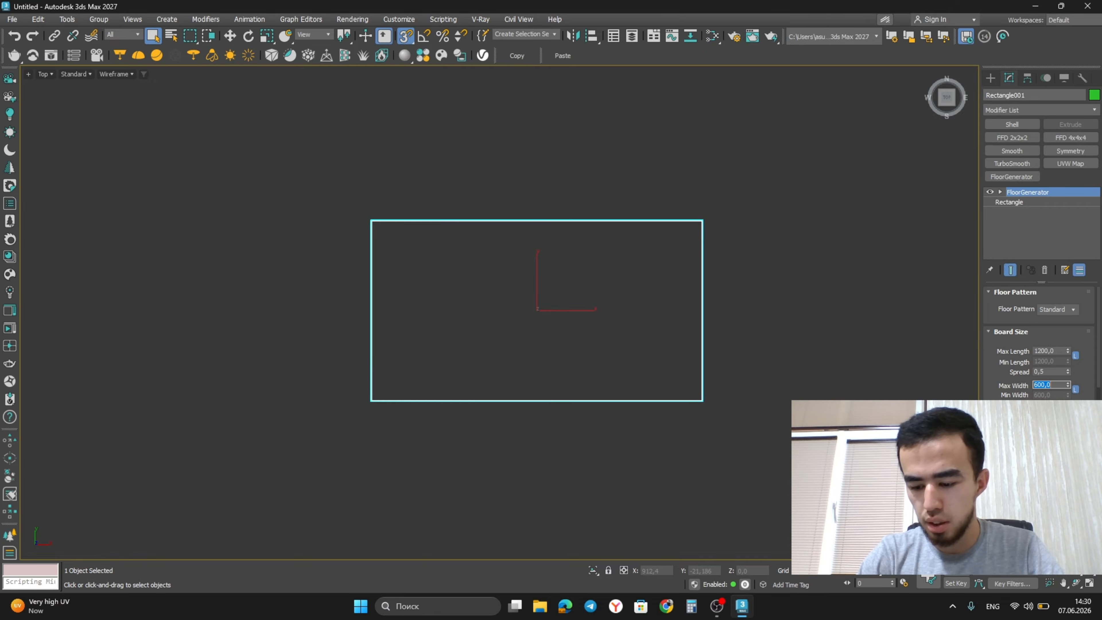
- Set the boards' maximum width to 20 and maximum length to 120
text(20)
key(Return)
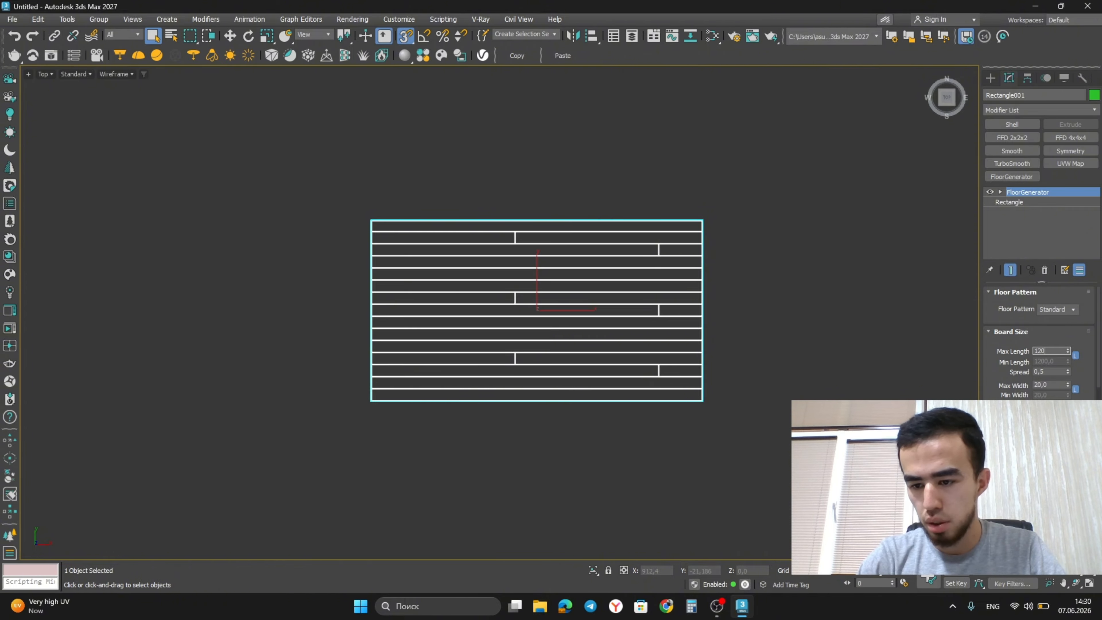
key(Return)
scroll(618, 373, up, 3)
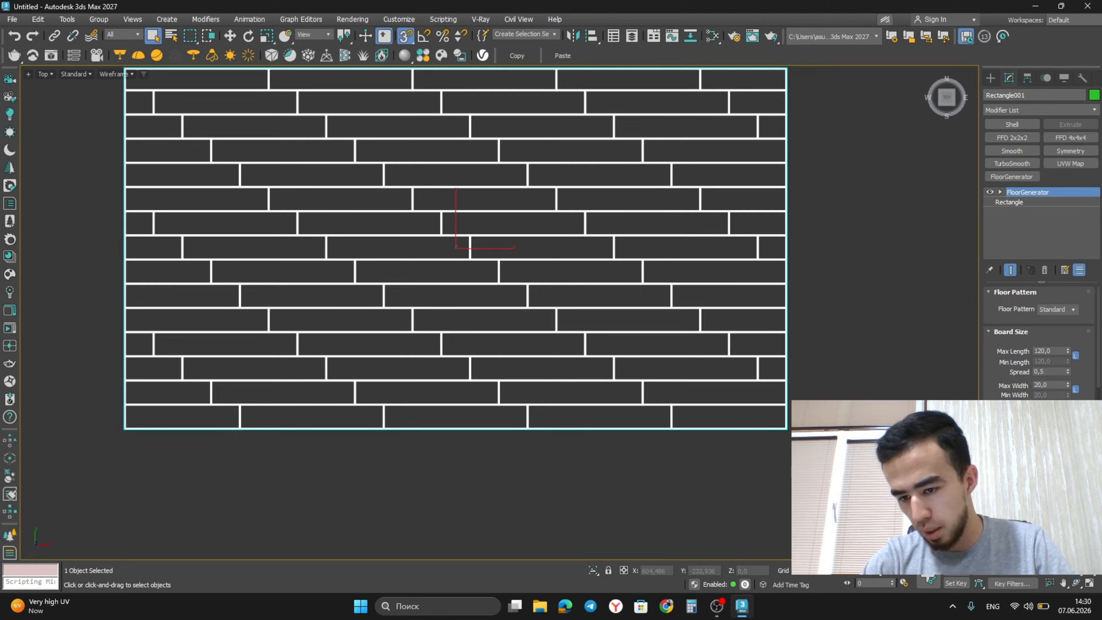
- Set the minimum board offset to 50 % and examine the joints between the boards up close
scroll(547, 370, down, 2)
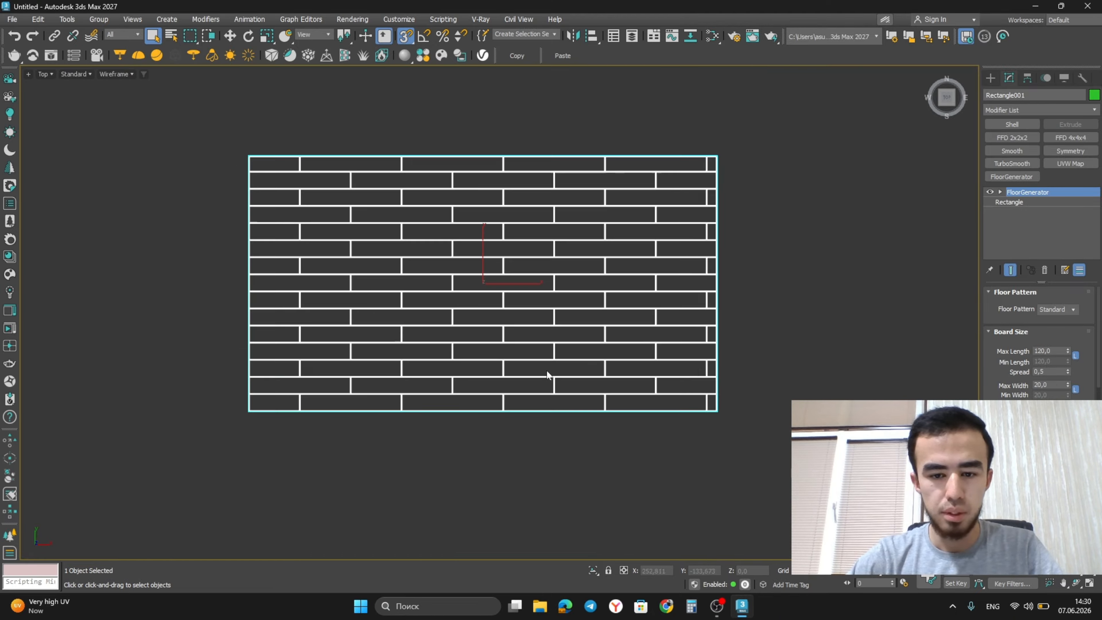
scroll(547, 370, up, 3)
scroll(444, 353, up, 6)
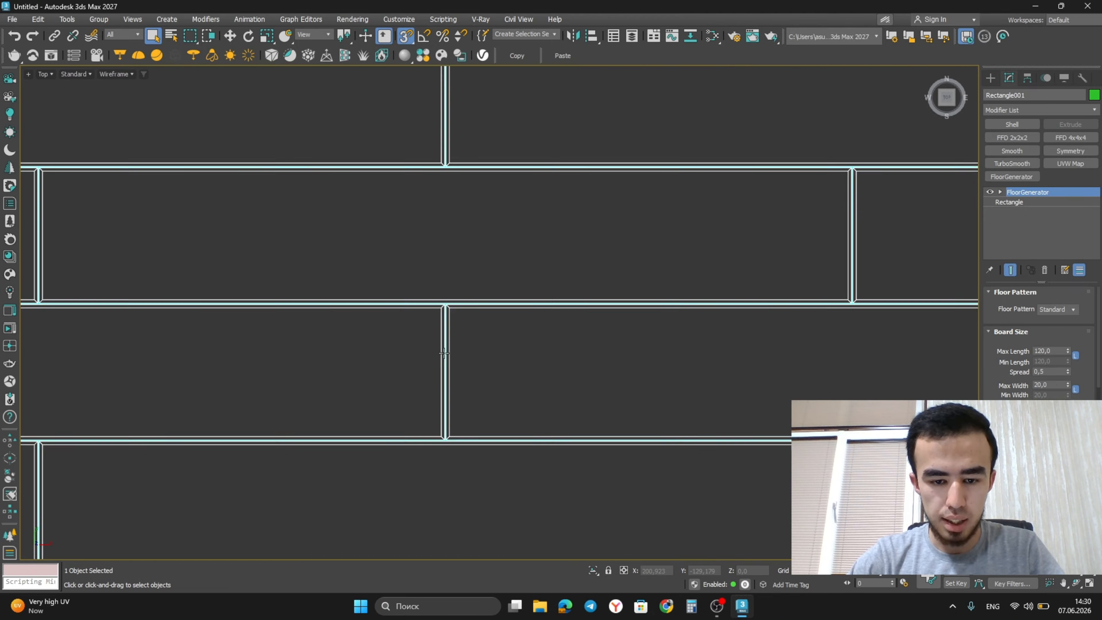
scroll(443, 353, up, 2)
- Set the boards' extrude height to 2 and raise the bevel height to 0.78
scroll(1041, 338, down, 3)
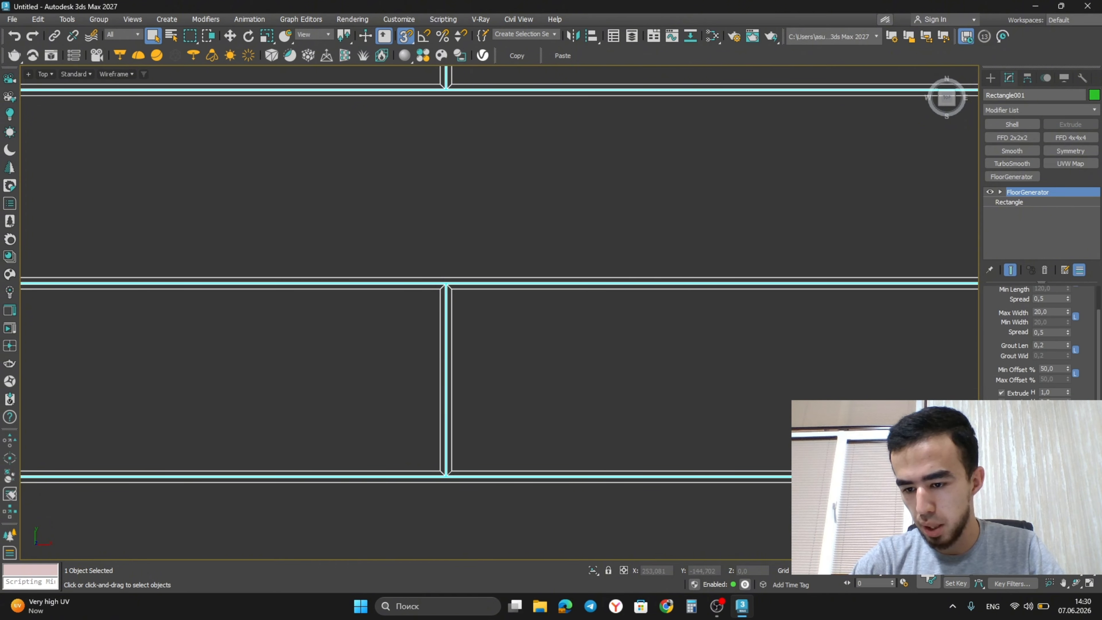
scroll(1041, 341, down, 3)
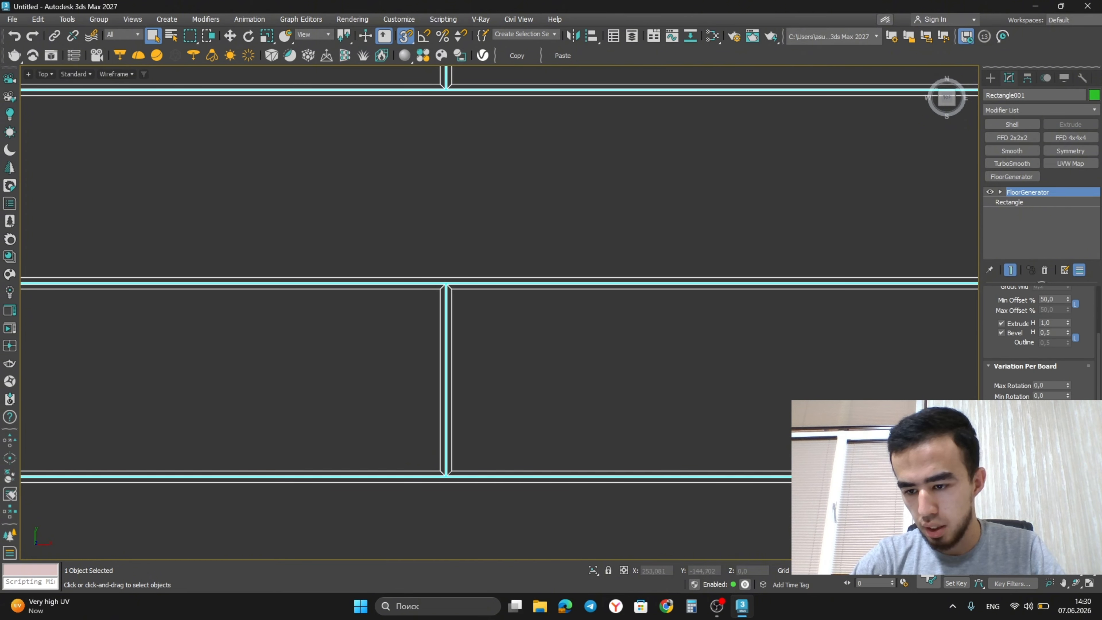
click(1054, 323)
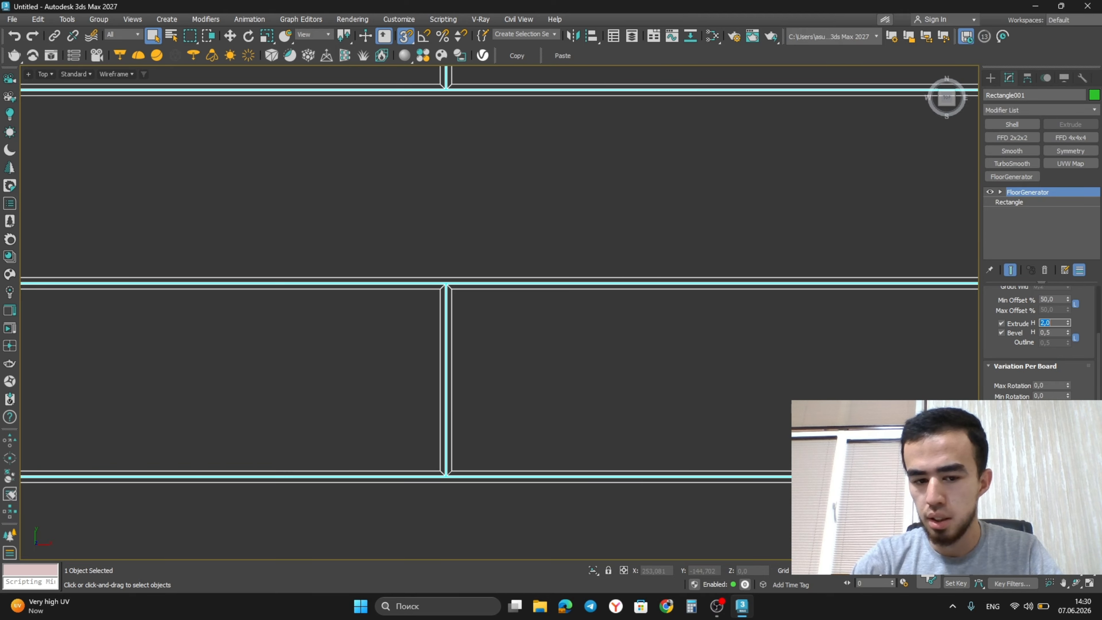
click(1054, 332)
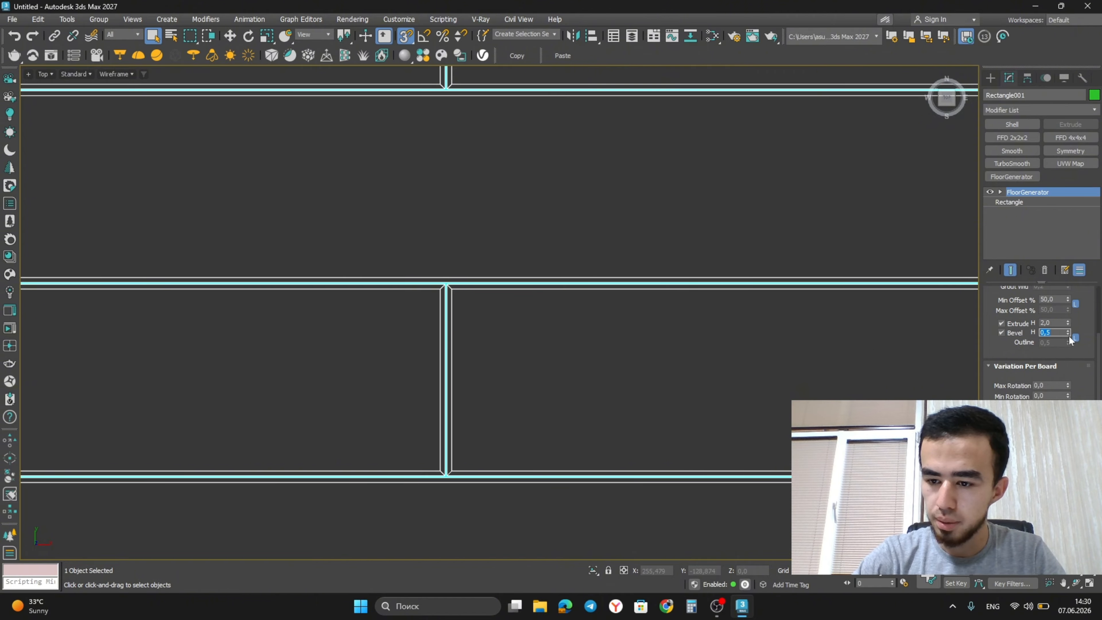
drag(1069, 336, 1069, 319)
scroll(448, 290, up, 3)
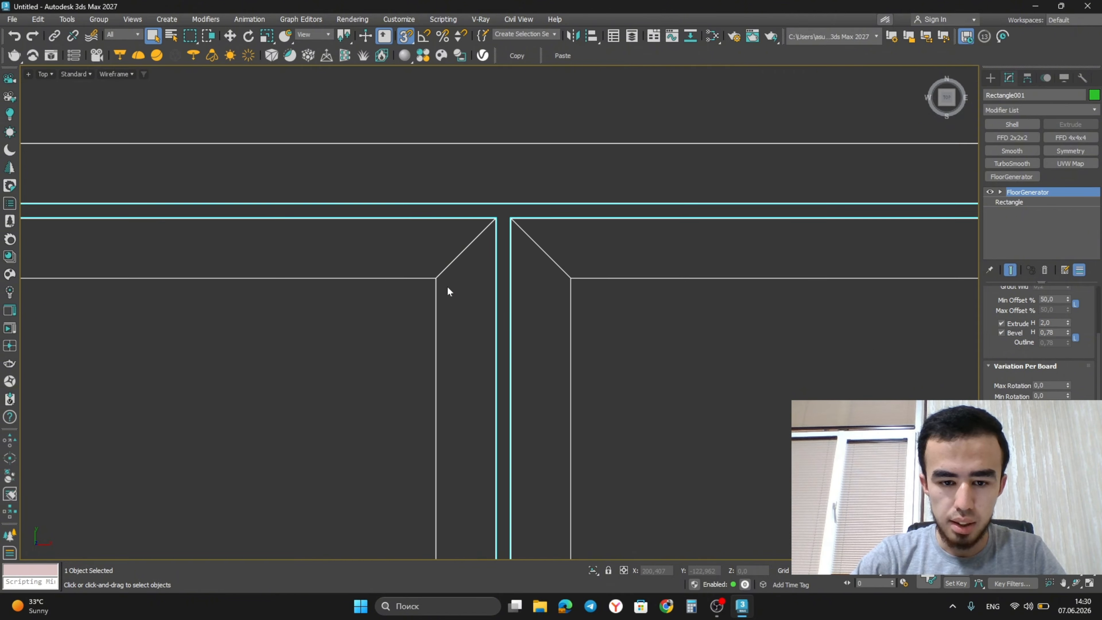
click(1069, 334)
click(1068, 331)
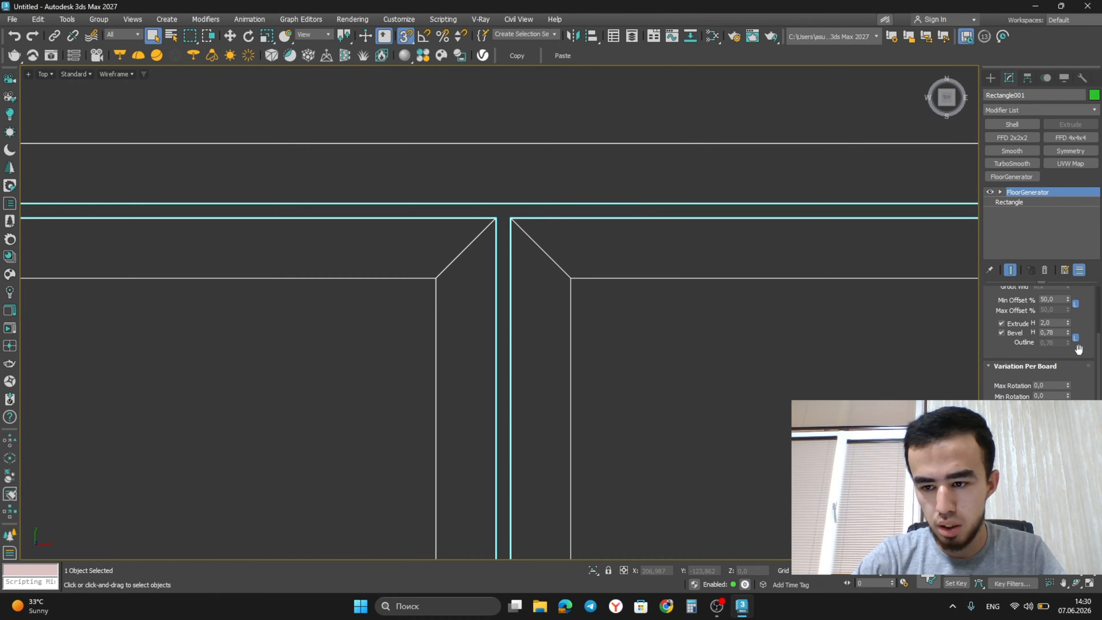
- Set the grout length to 0 and check a board joint in shaded and wireframe display
scroll(1100, 365, up, 1)
scroll(1100, 365, up, 2)
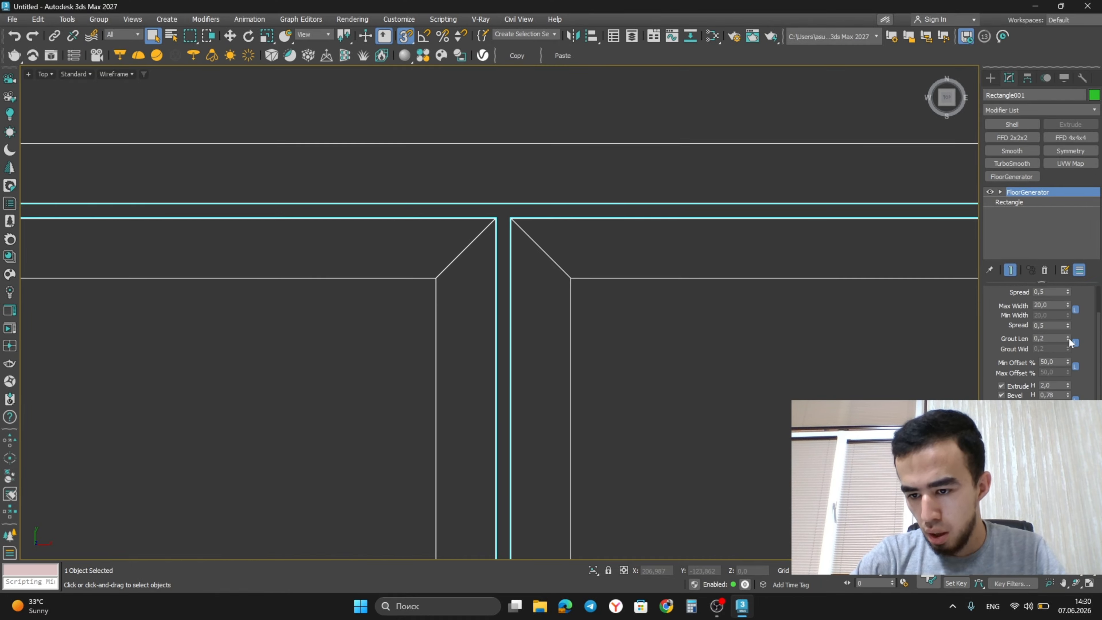
right_click(1069, 339)
scroll(625, 318, down, 5)
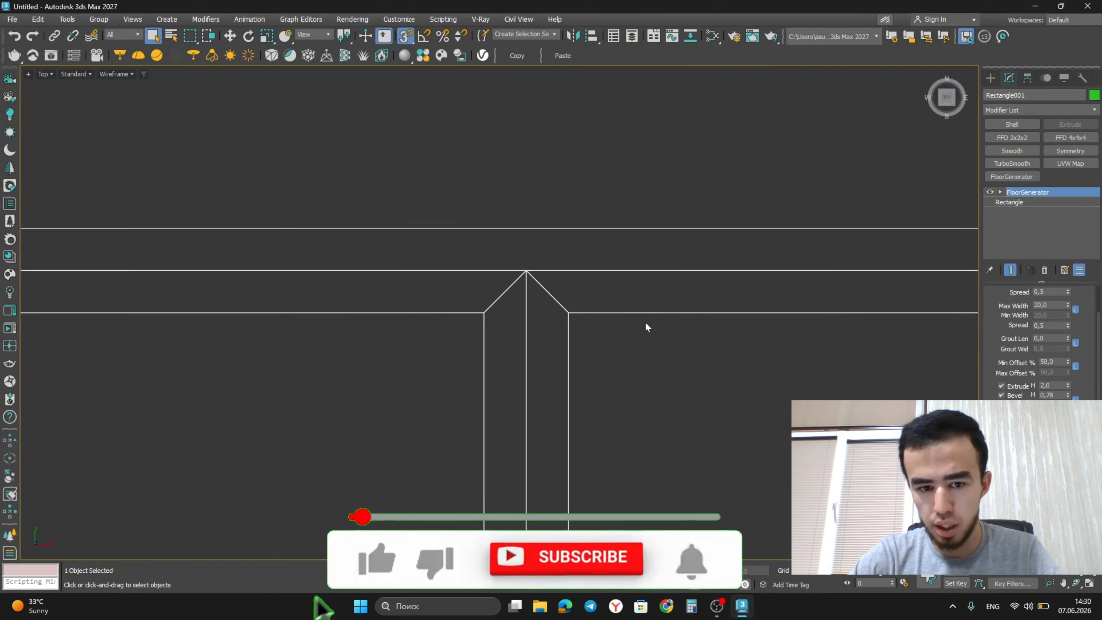
key(F3)
scroll(604, 314, down, 3)
scroll(582, 308, up, 3)
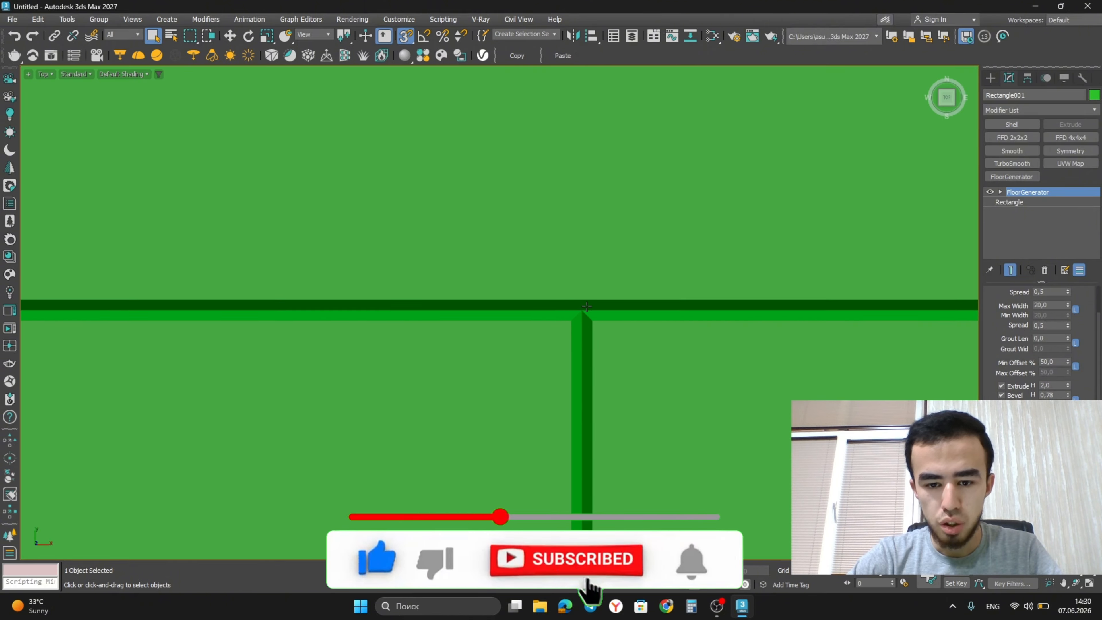
key(F3)
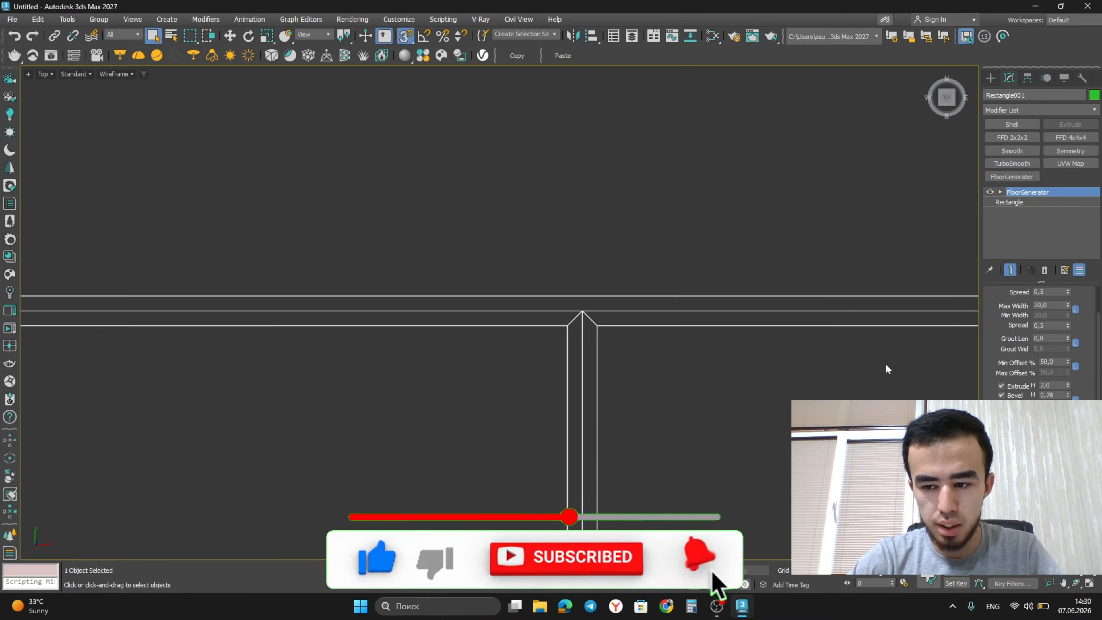
drag(1067, 339, 1071, 316)
right_click(1069, 338)
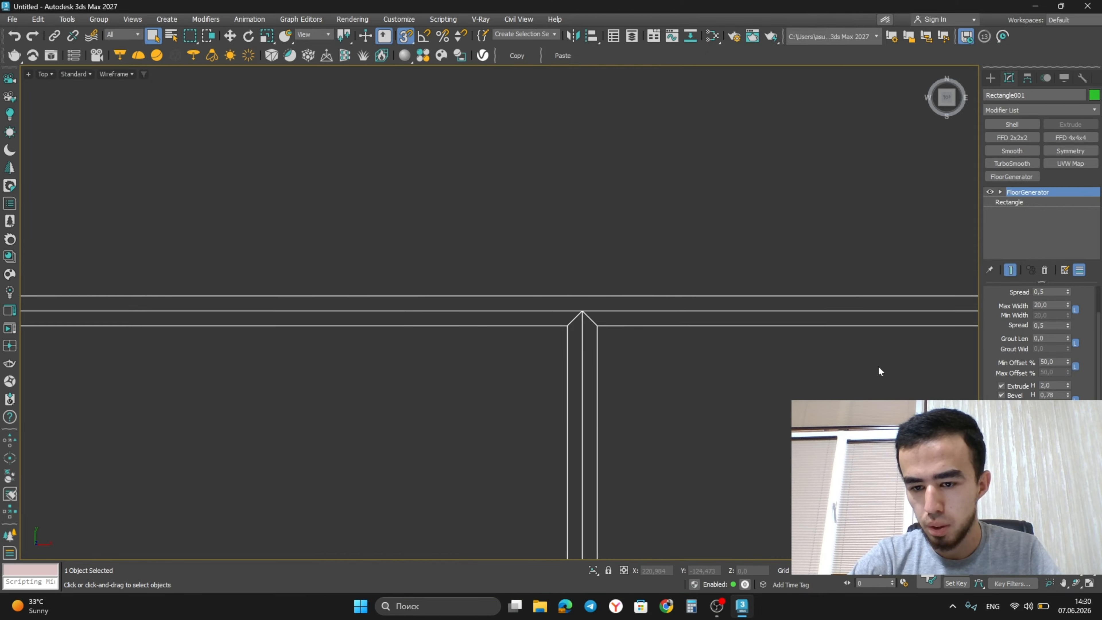
- Examine the whole plank floor, comparing shaded and wireframe display
scroll(704, 382, down, 5)
key(F3)
scroll(694, 375, down, 5)
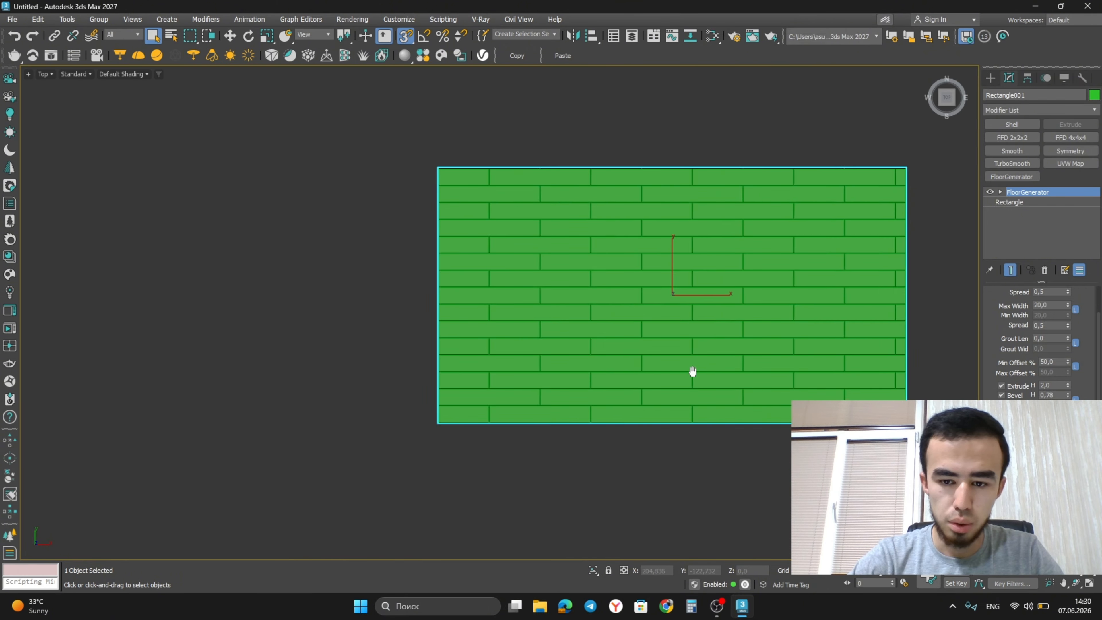
middle_drag(691, 374, 554, 363)
key(F3)
key(F3)
key(F3)
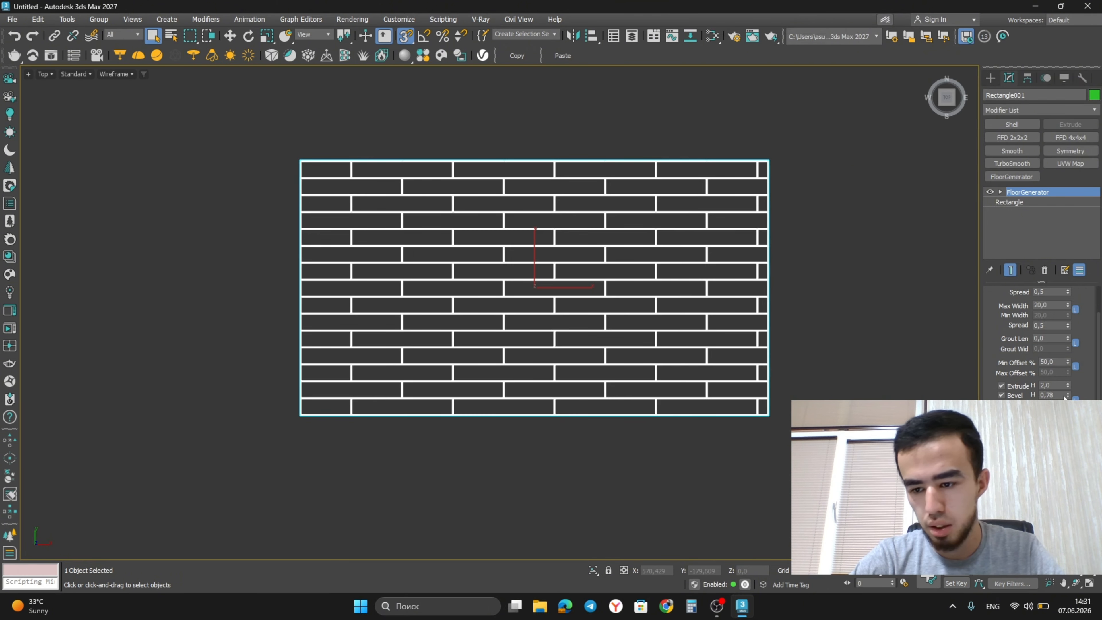
key(F3)
- Set the boards' bevel height to 1 and check a board joint up close
scroll(694, 354, up, 8)
key(F3)
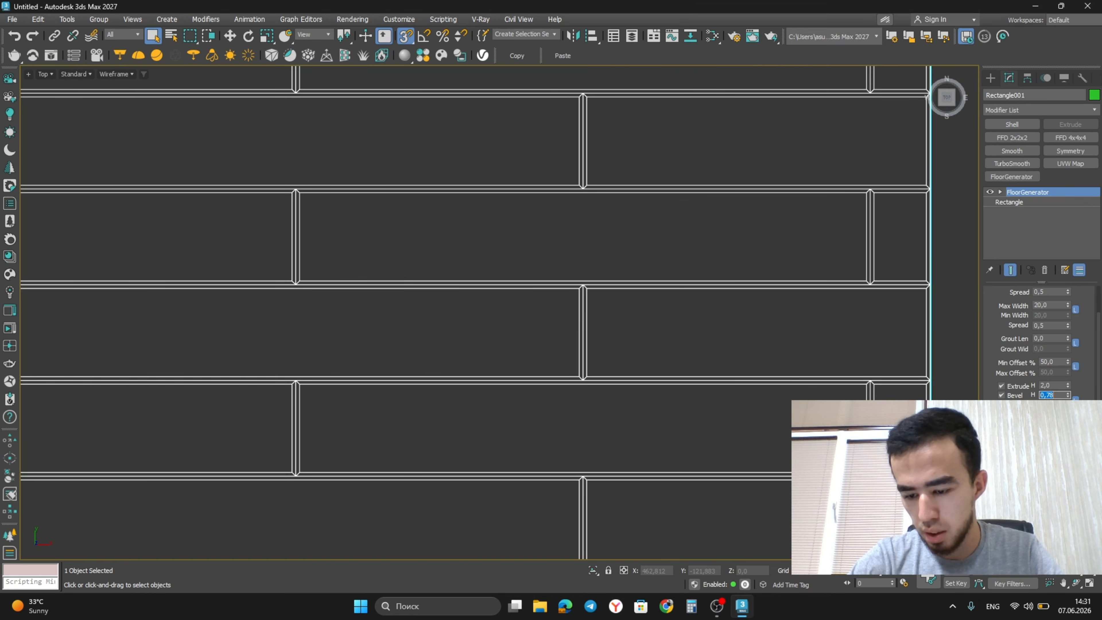
text(1)
key(Return)
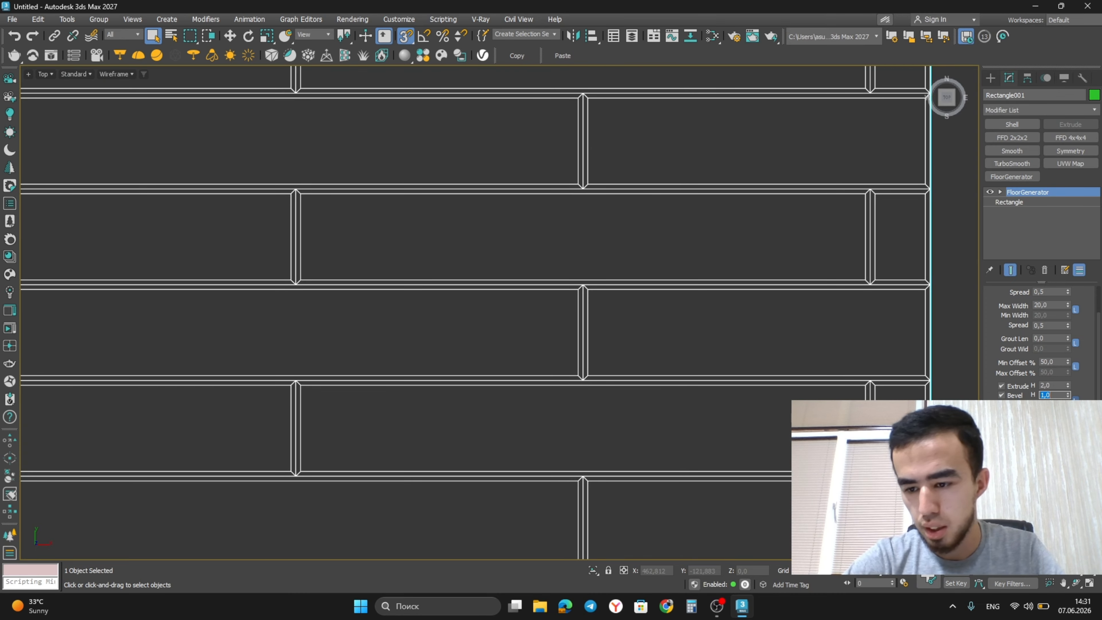
scroll(565, 293, up, 5)
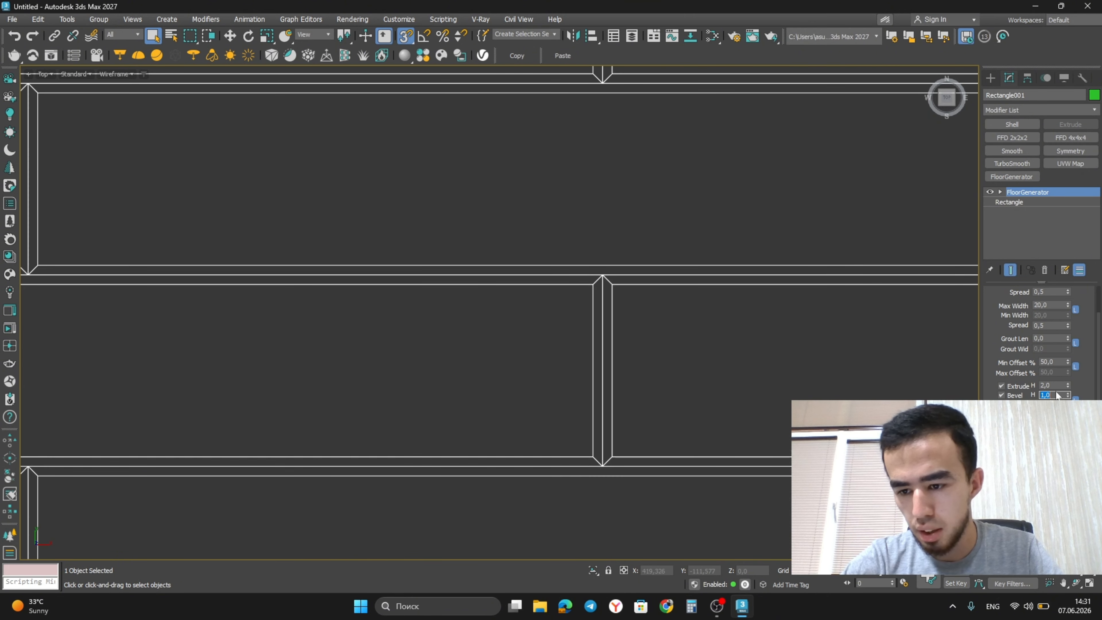
scroll(650, 312, down, 5)
scroll(634, 306, up, 14)
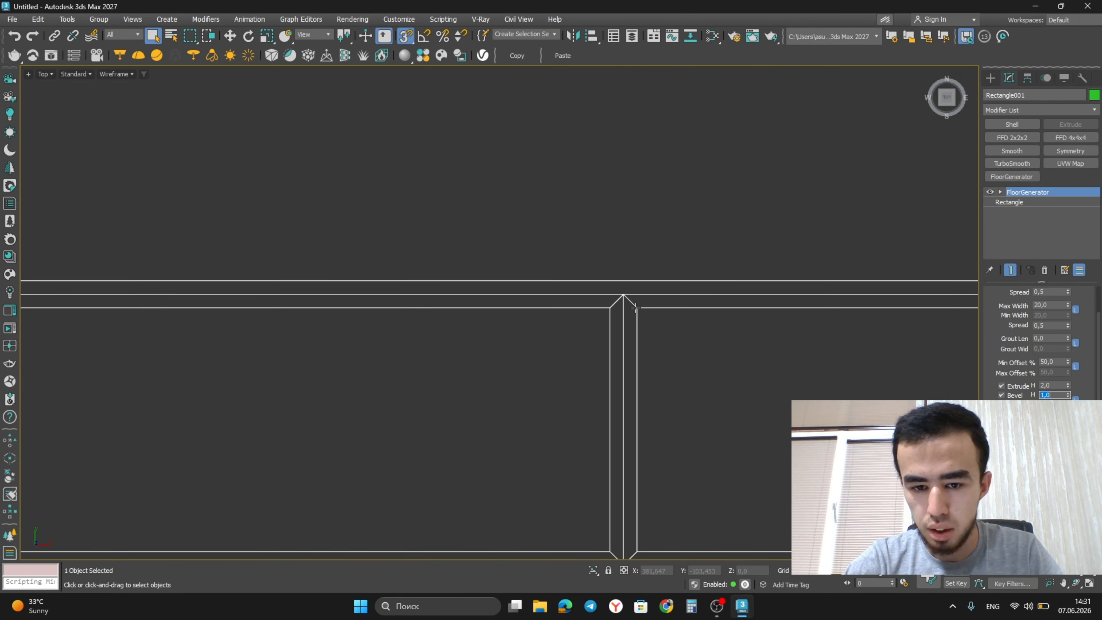
- Look over the Variation Per Board settings and the whole floor layout
scroll(635, 306, down, 12)
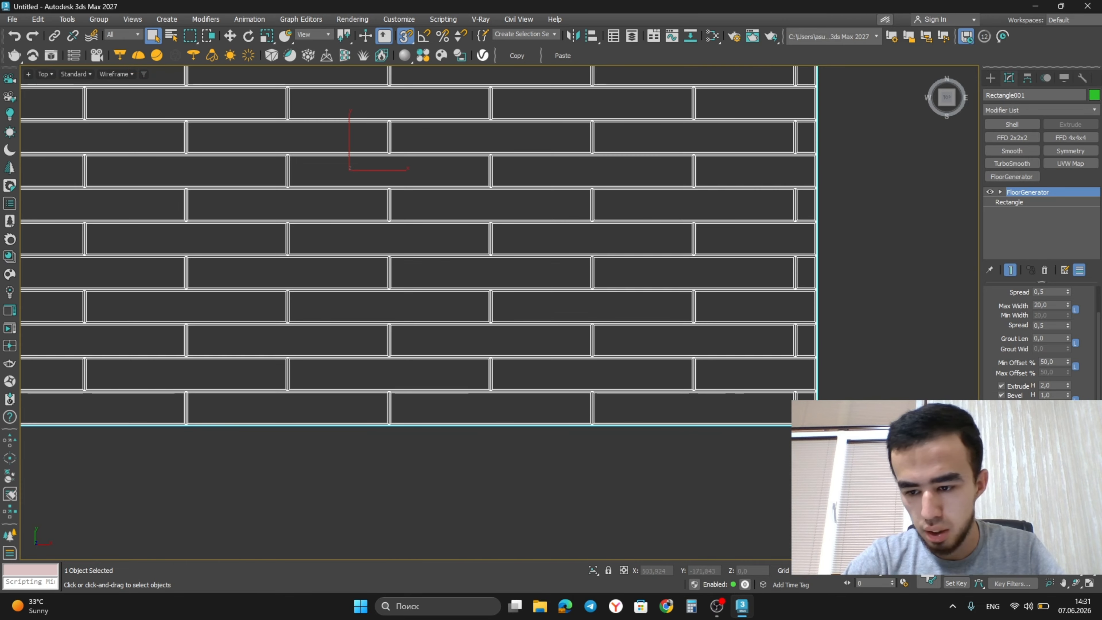
scroll(1041, 343, down, 5)
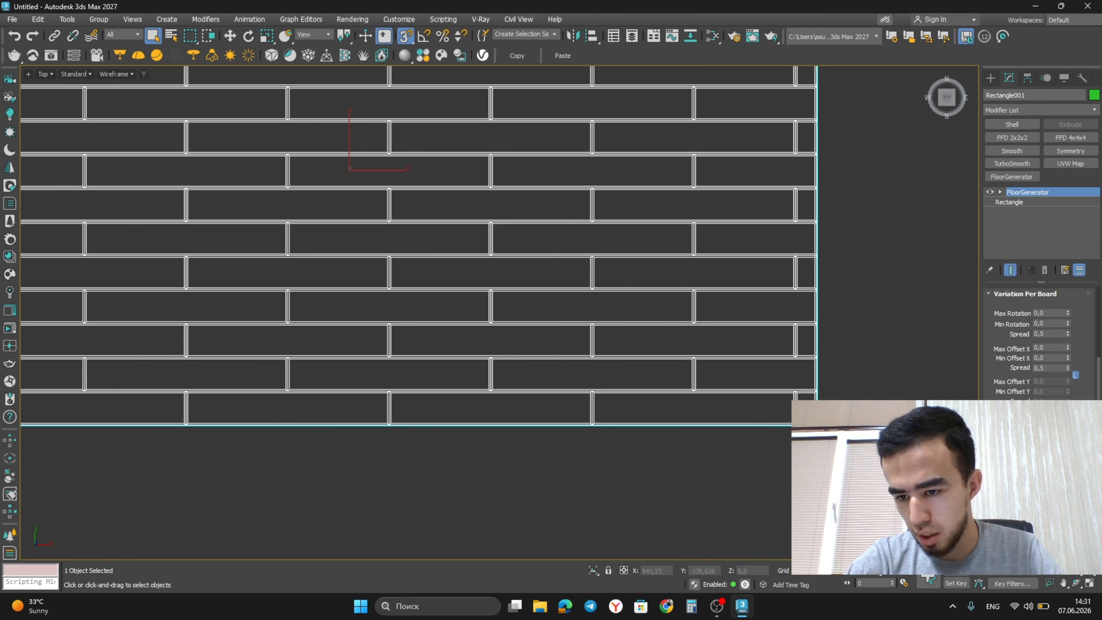
scroll(848, 407, down, 4)
middle_drag(848, 407, 831, 429)
scroll(815, 414, up, 2)
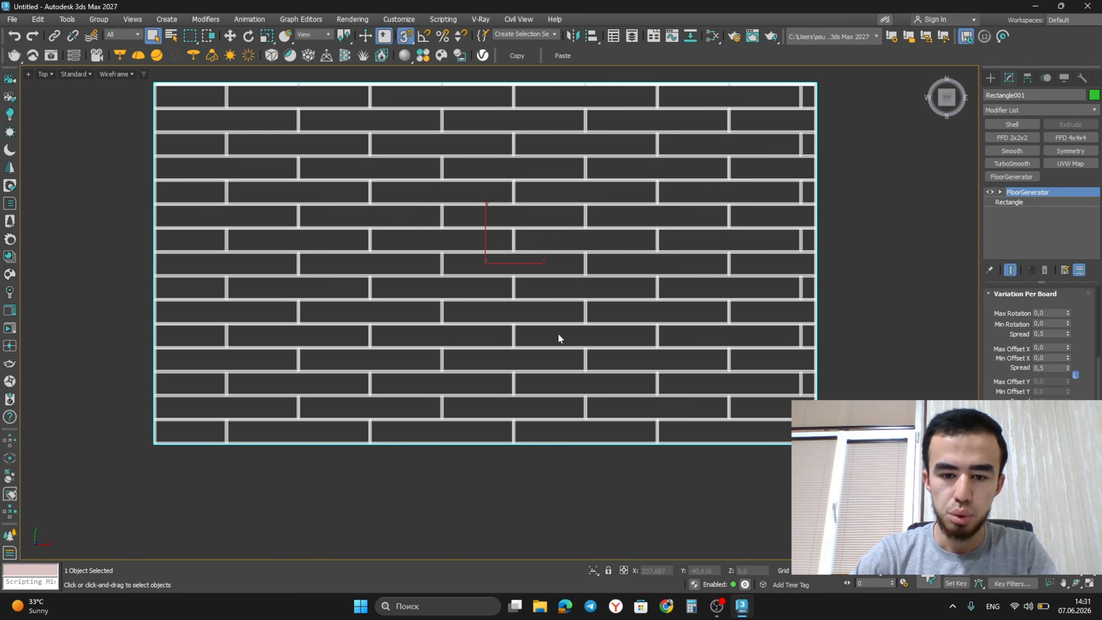
- Delete the generated plank floor from the scene
middle_drag(605, 342, 653, 369)
scroll(658, 371, down, 3)
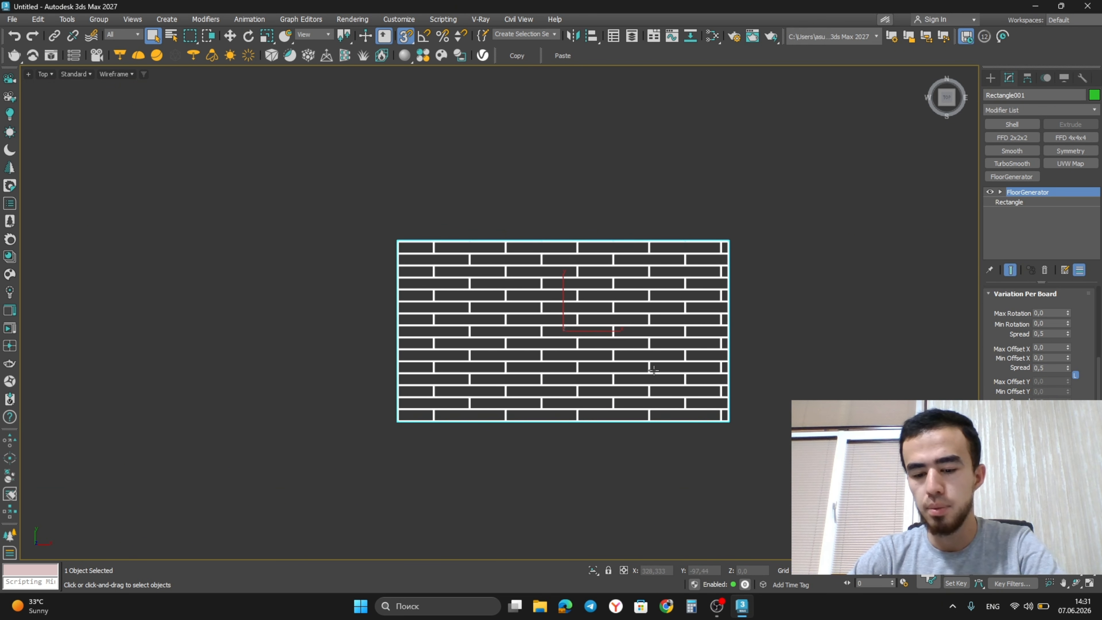
key(Delete)
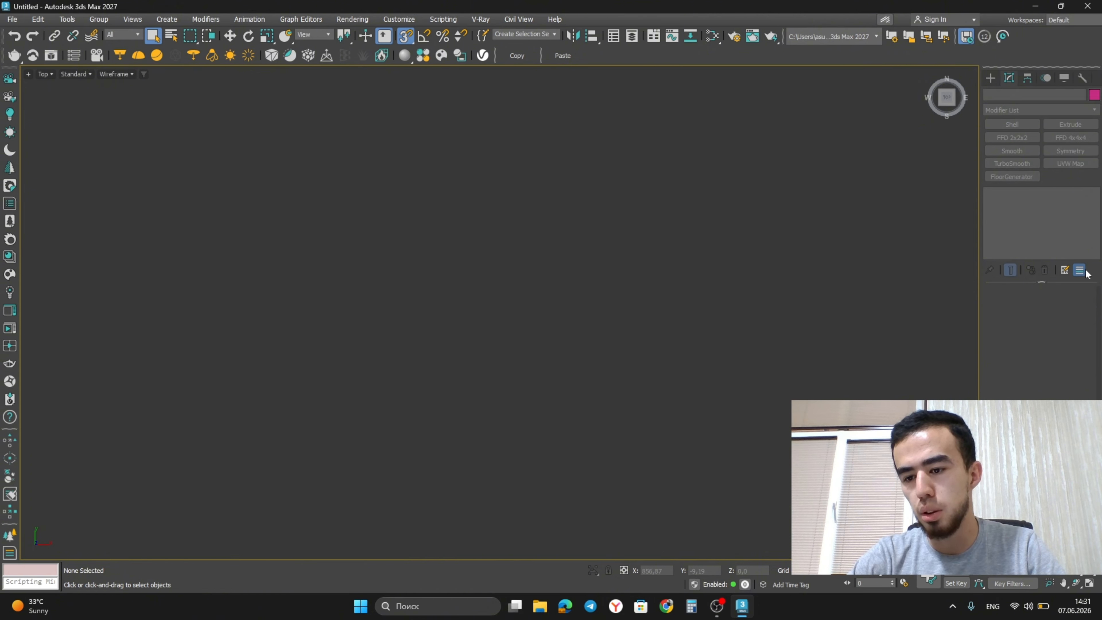
- Review the modifier button set configuration and close it with its settings accepted
click(1070, 272)
click(1069, 285)
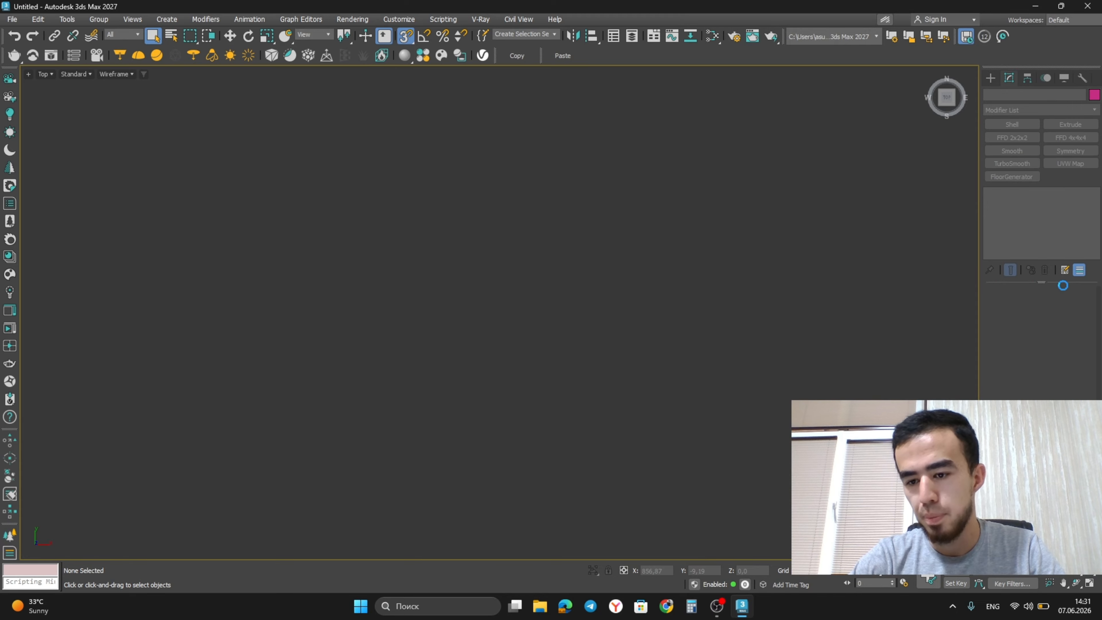
click(606, 405)
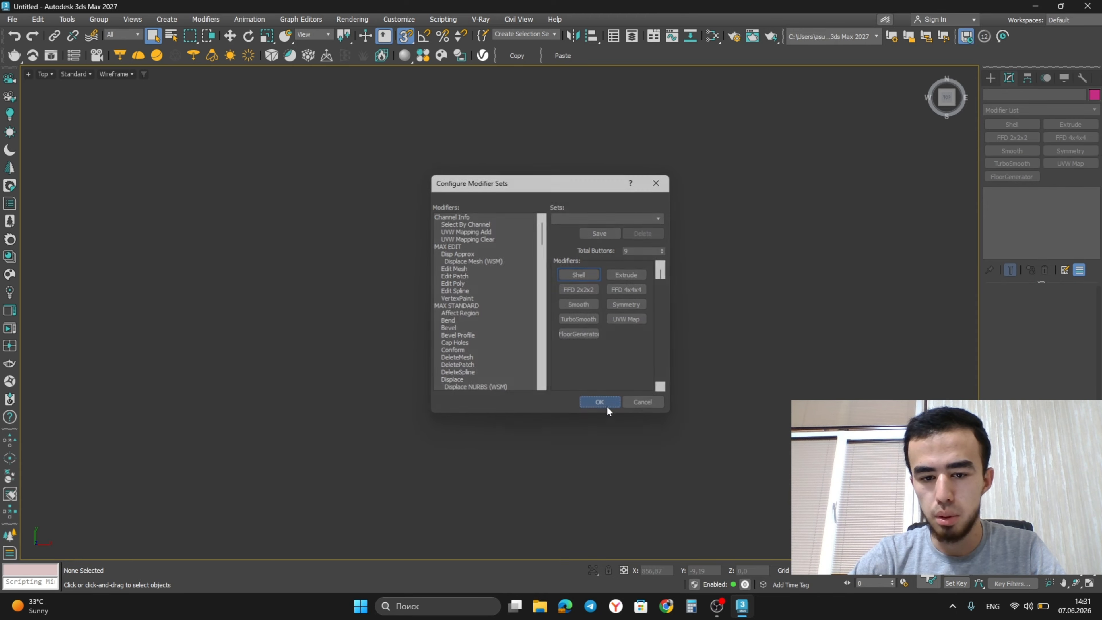